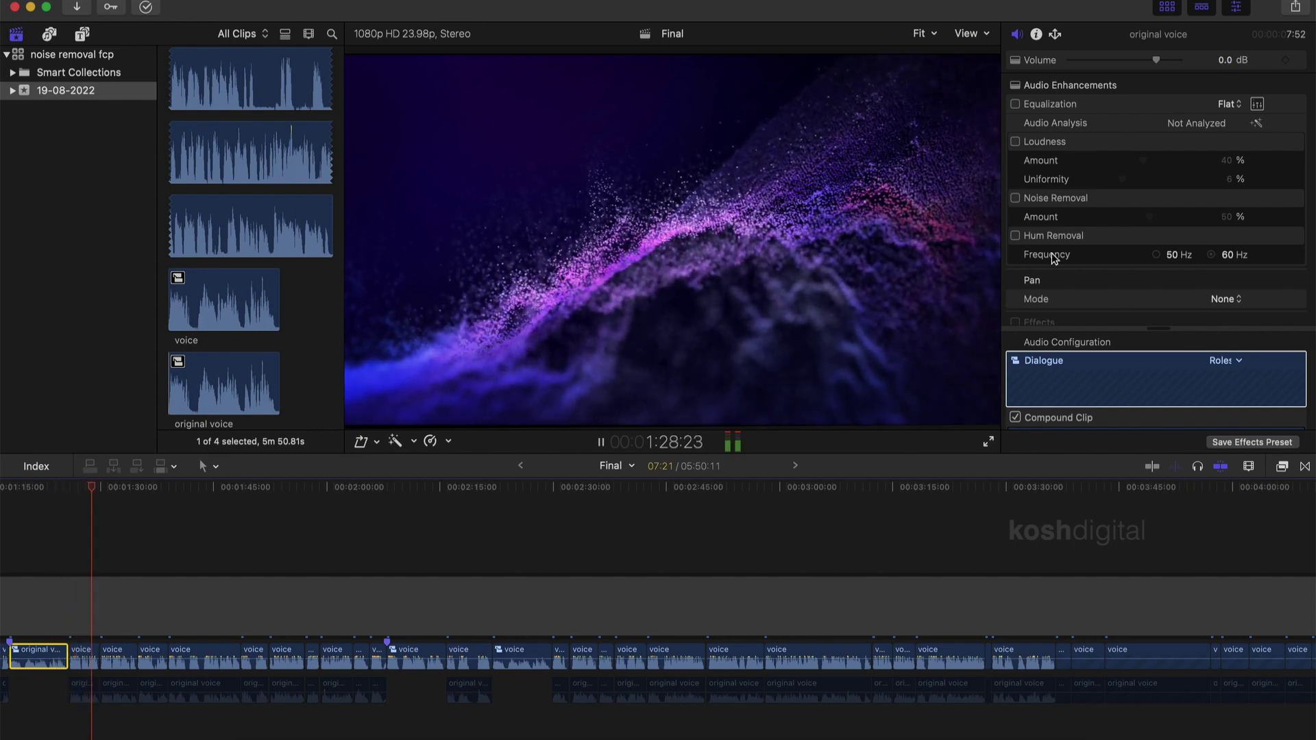
# Step: Analyse the voice clip's audio and set equalization to Bass Boost
pyautogui.click(1255, 123)
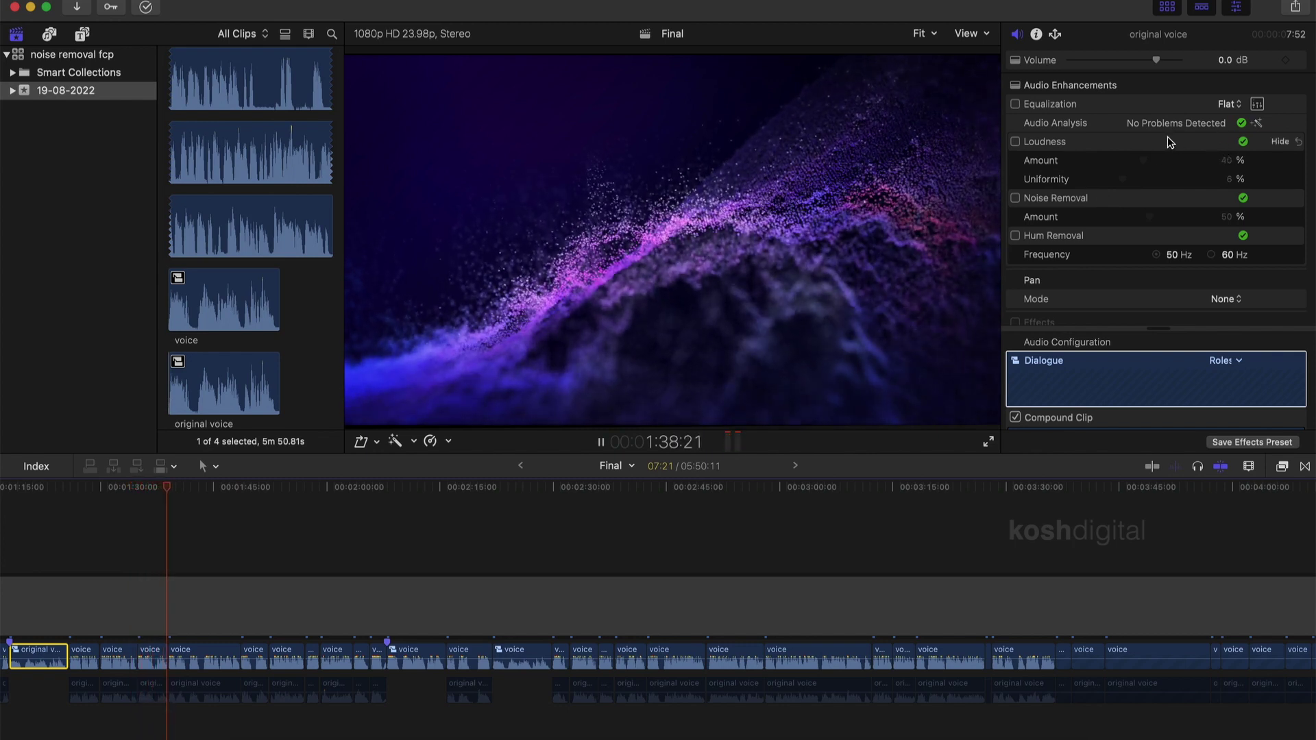
pyautogui.click(1234, 104)
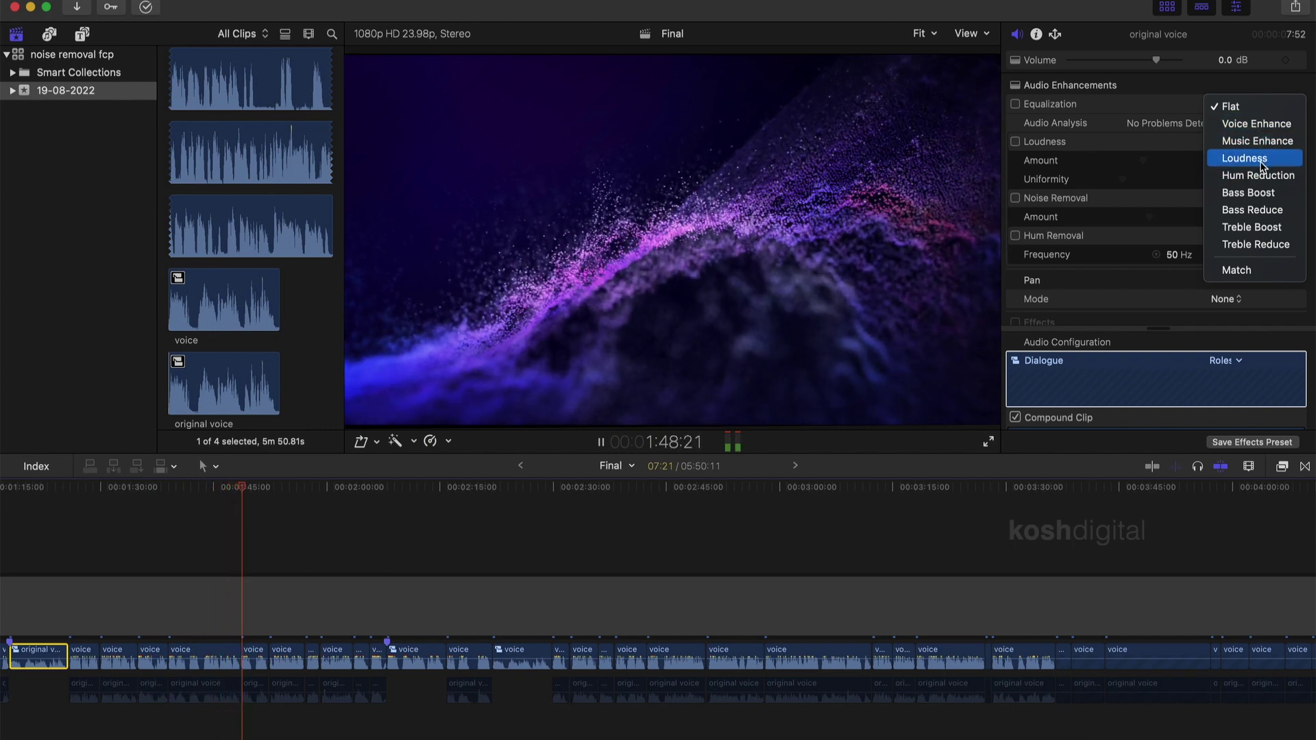
pyautogui.click(1249, 193)
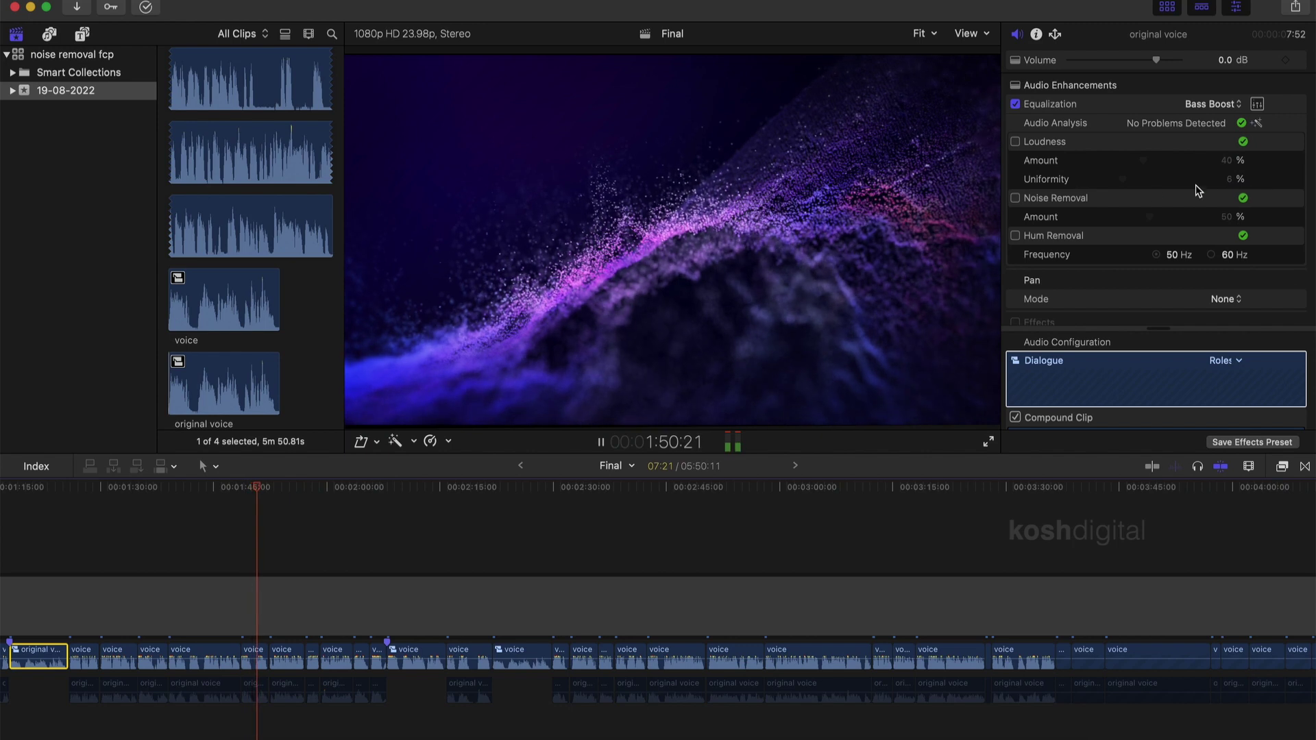
# Step: Enable Loudness at 15 with 100% uniformity, and Noise Removal at 100%
pyautogui.click(1015, 141)
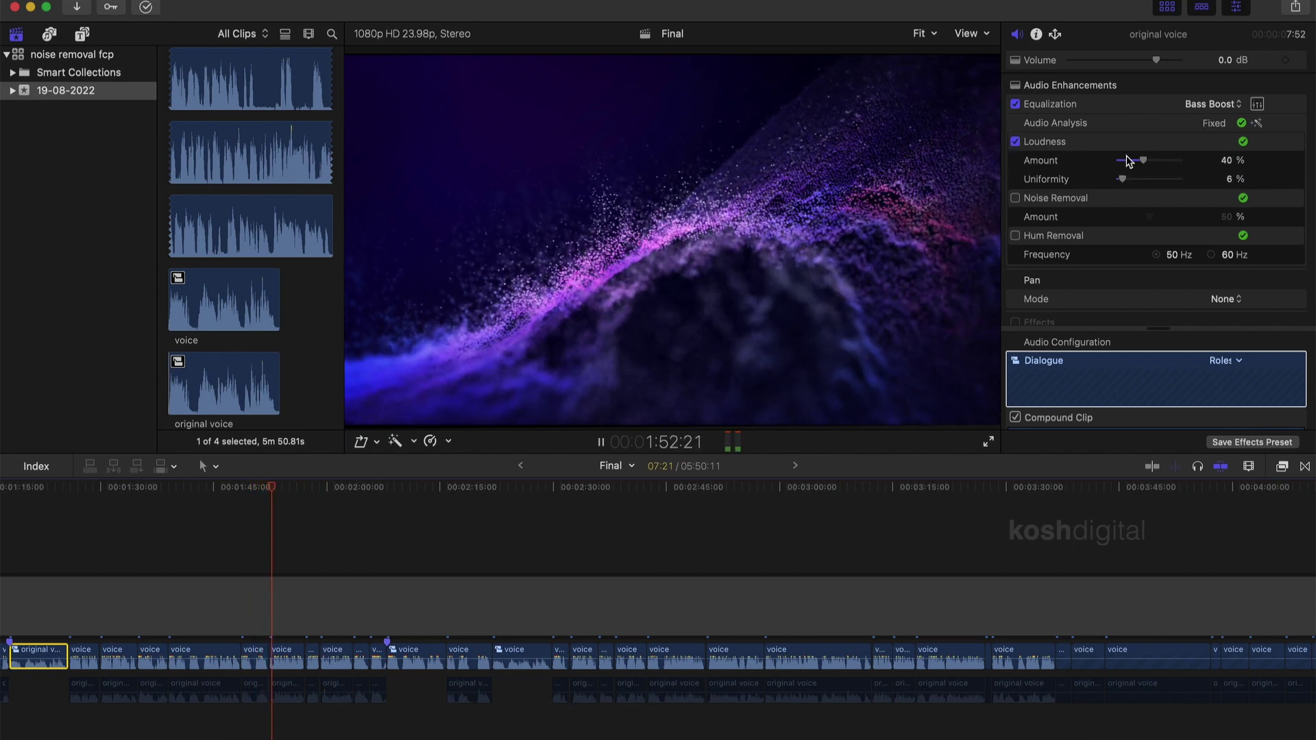
pyautogui.click(1215, 160)
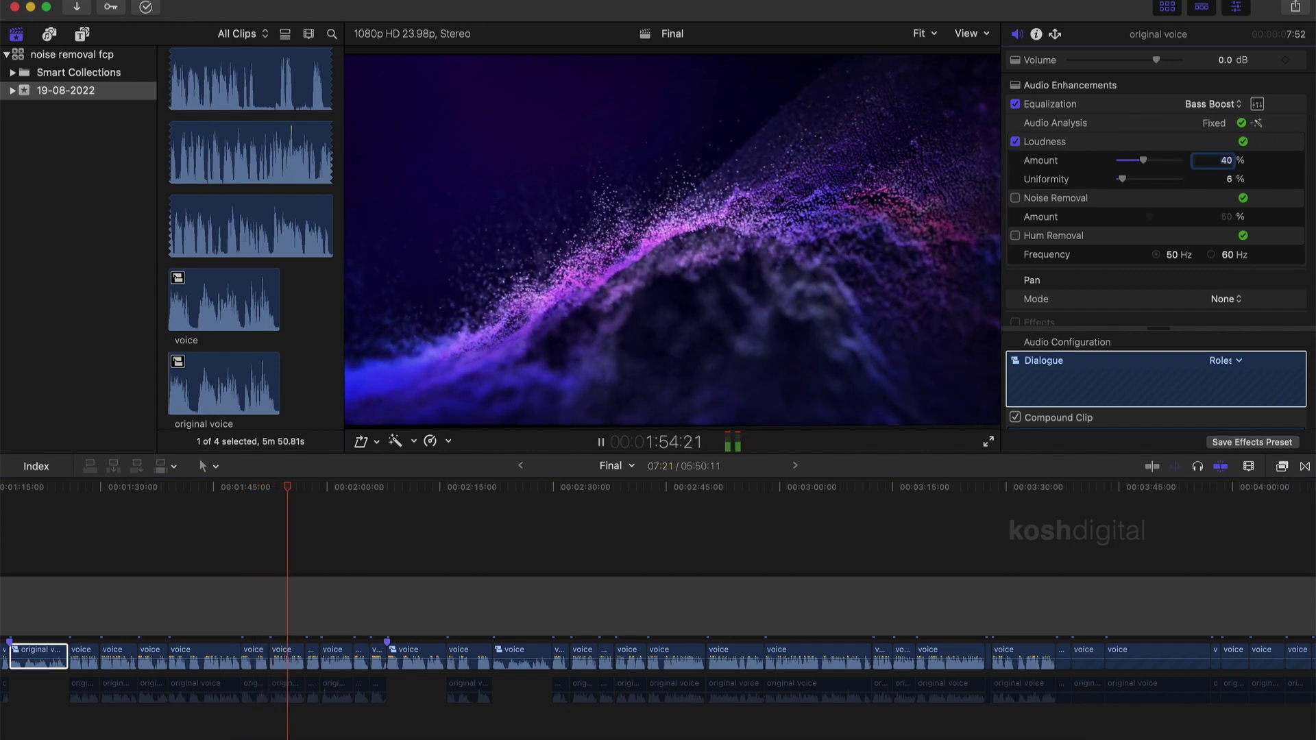
pyautogui.write('15')
pyautogui.press('Return')
pyautogui.moveTo(1121, 179); pyautogui.dragTo(1184, 180)
pyautogui.click(1016, 198)
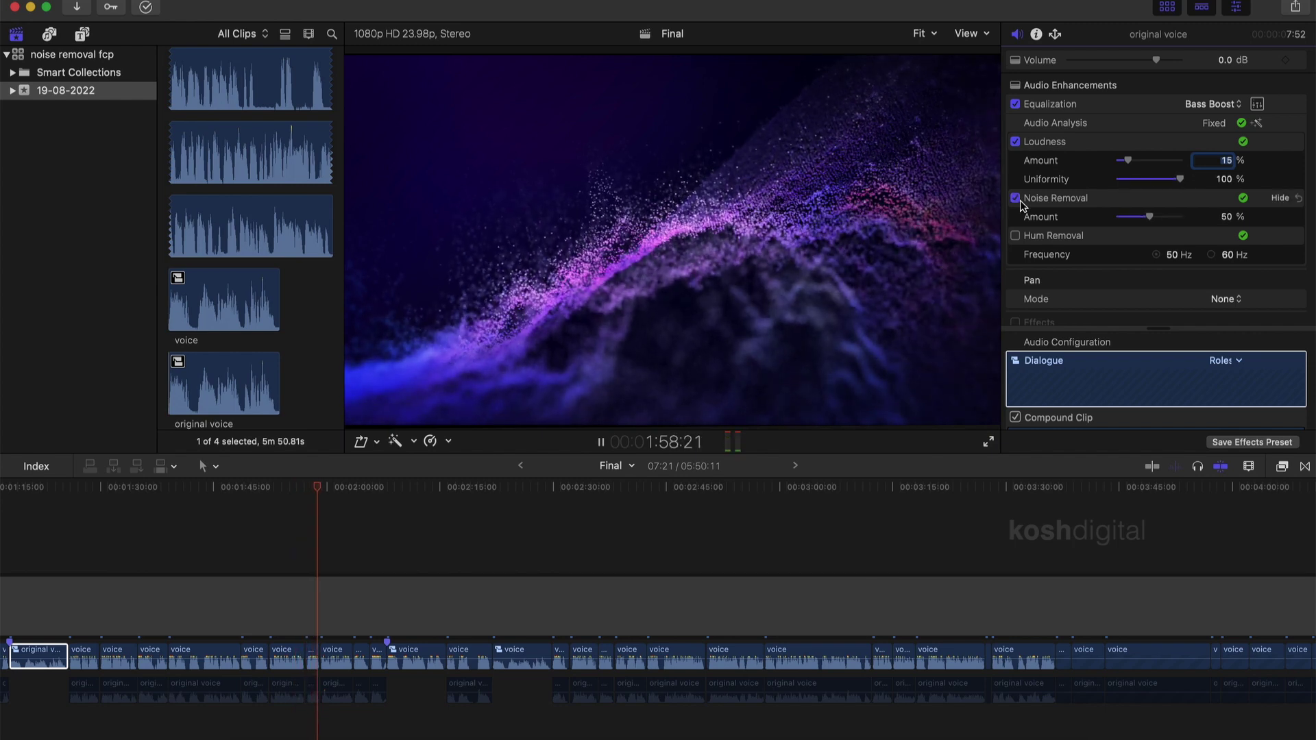
pyautogui.moveTo(1150, 216); pyautogui.dragTo(1182, 217)
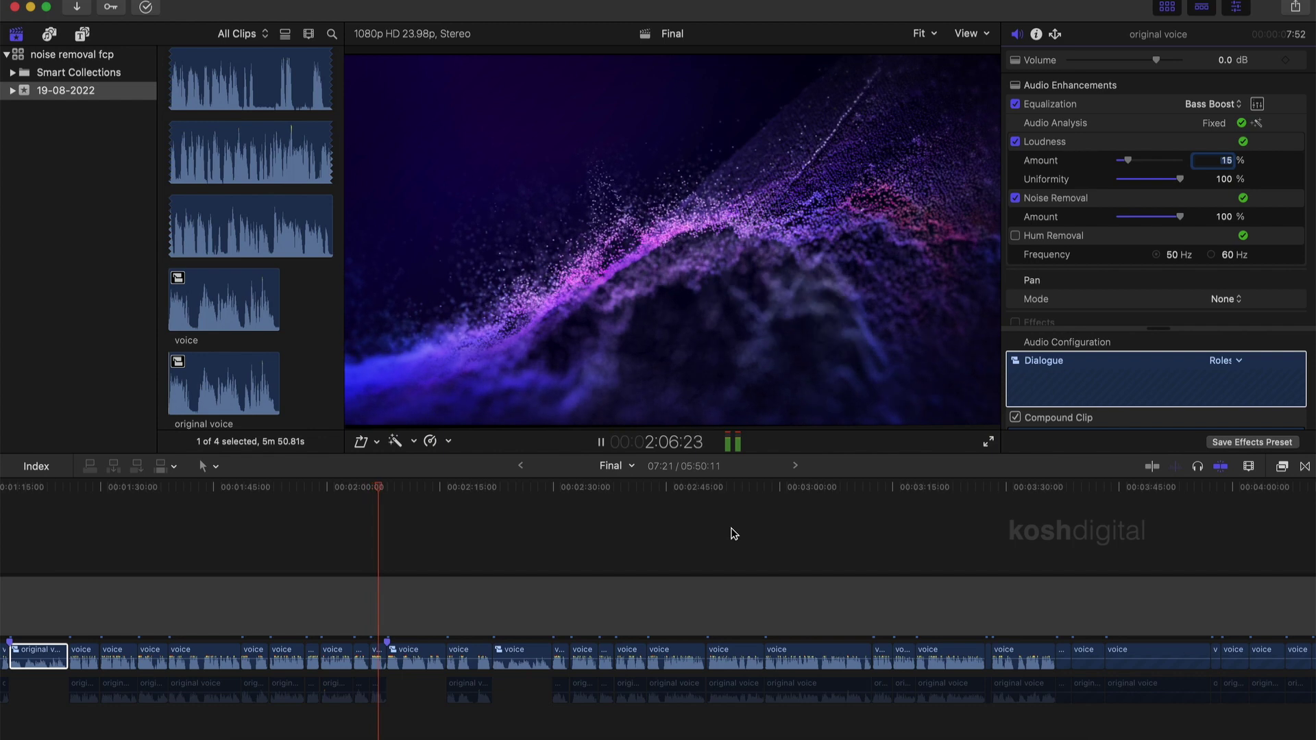
# Step: Select the voice clip to show its Bass Boost, 15% loudness and 100% noise removal
pyautogui.click(415, 653)
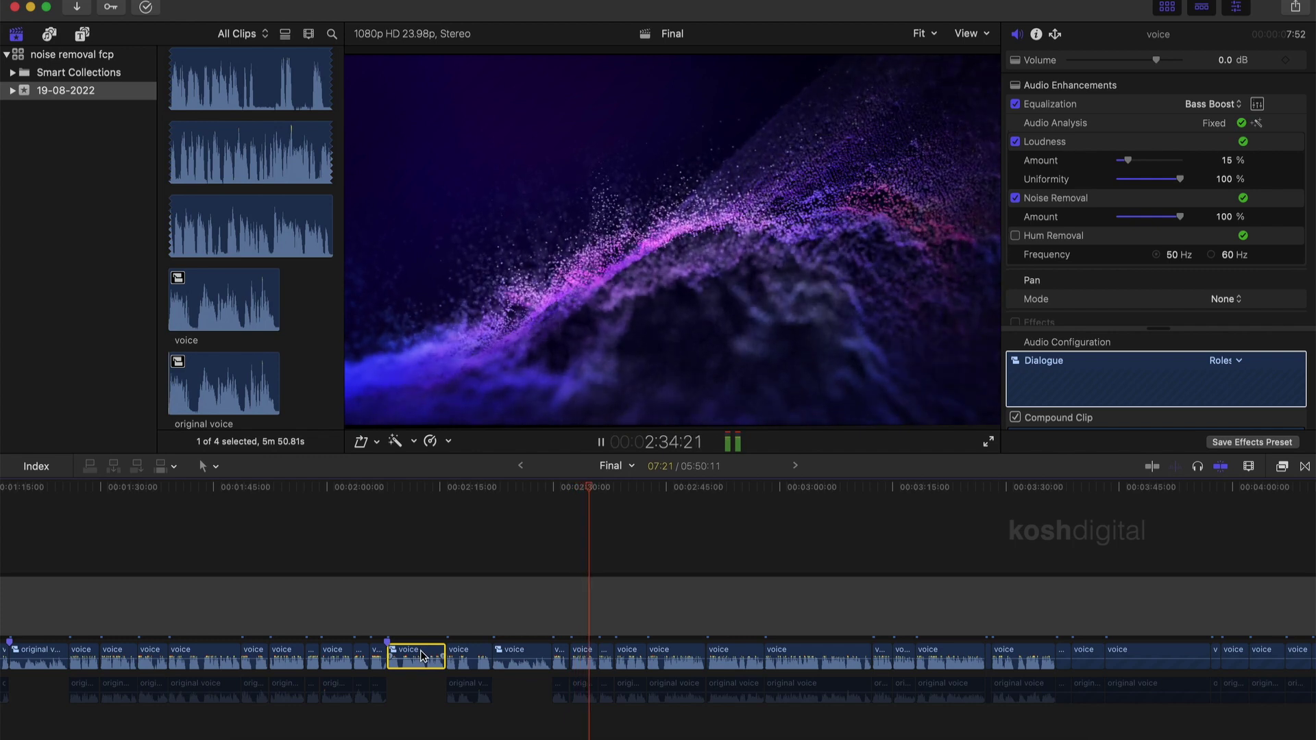
# Step: Apply the Space Designer reverb from the Spaces audio effects to the voice clip
pyautogui.click(1284, 468)
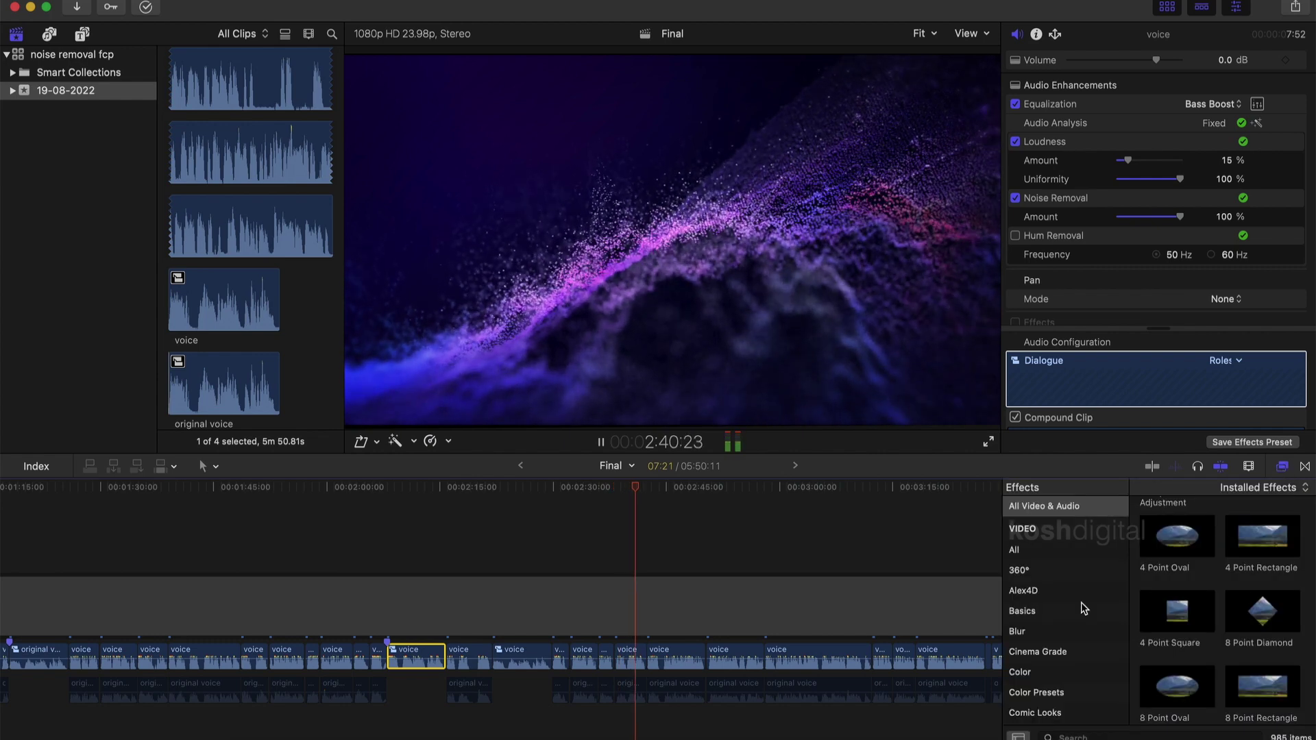
pyautogui.scroll(-10, 1071, 632)
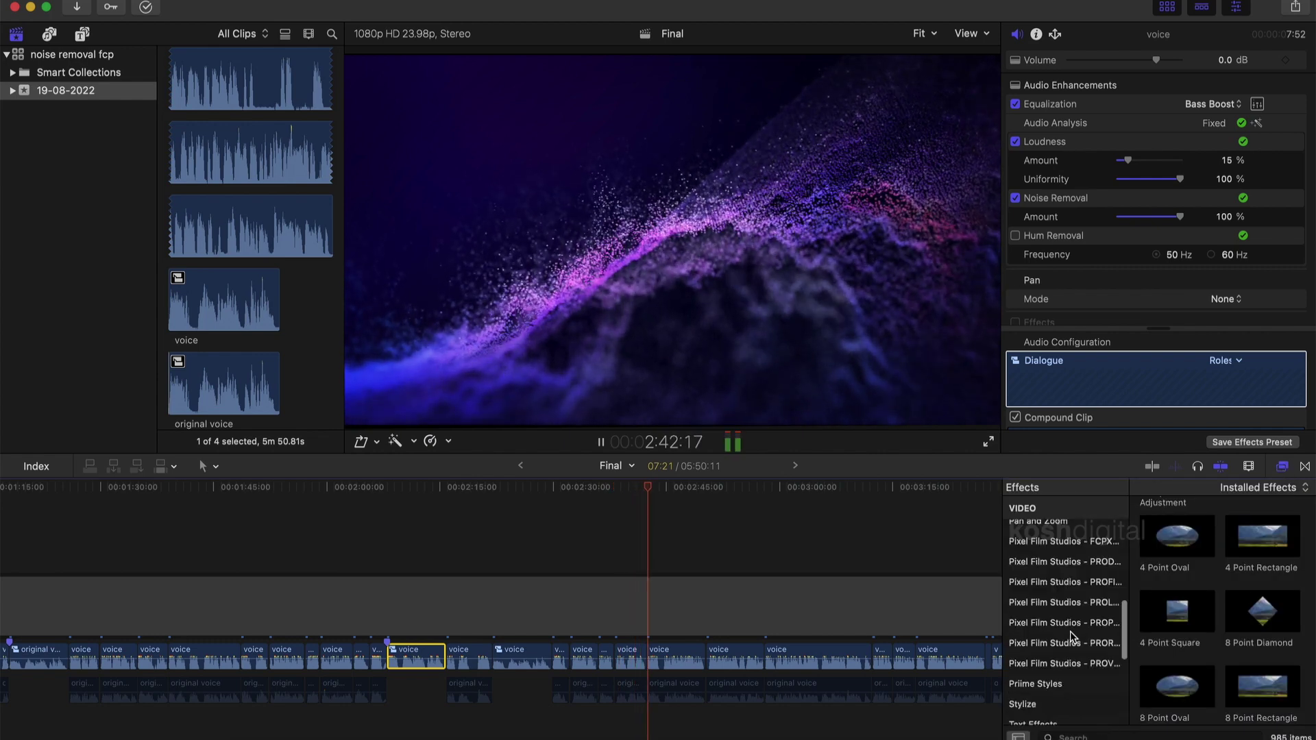
pyautogui.scroll(-3, 1041, 622)
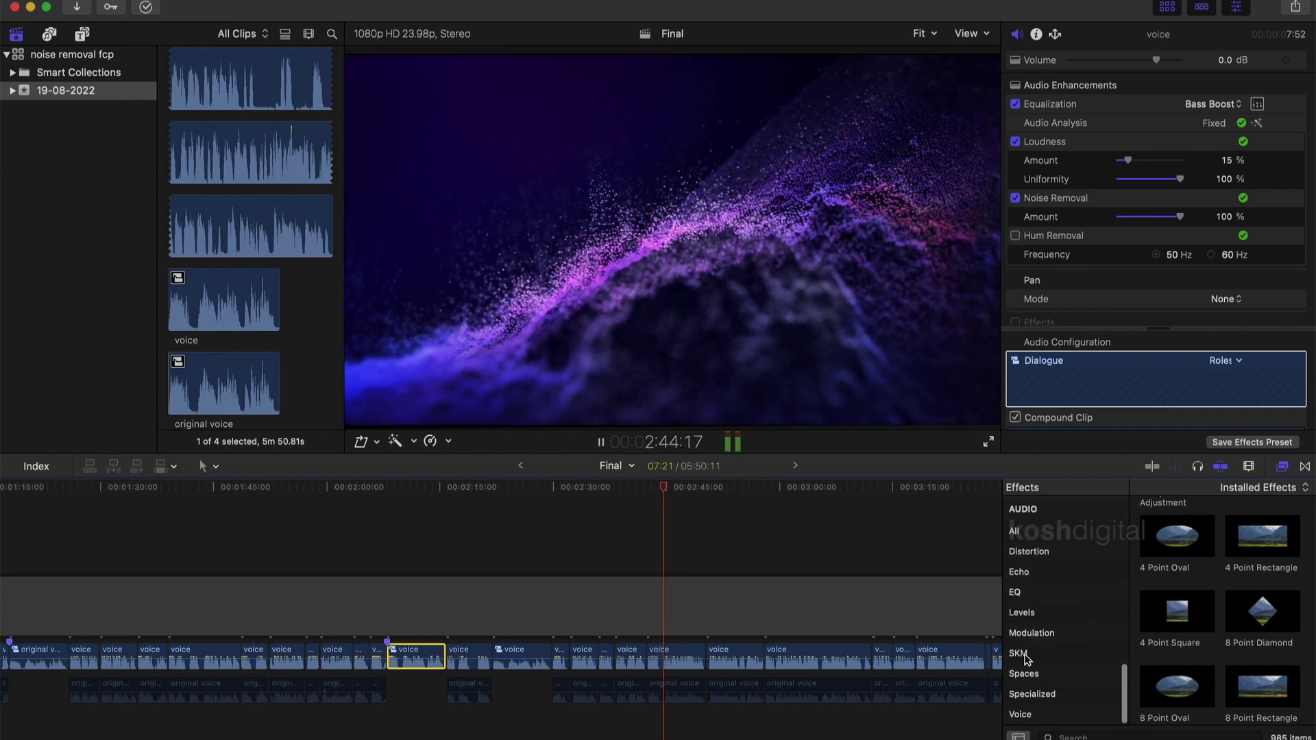
pyautogui.click(1029, 674)
pyautogui.scroll(-2, 1282, 630)
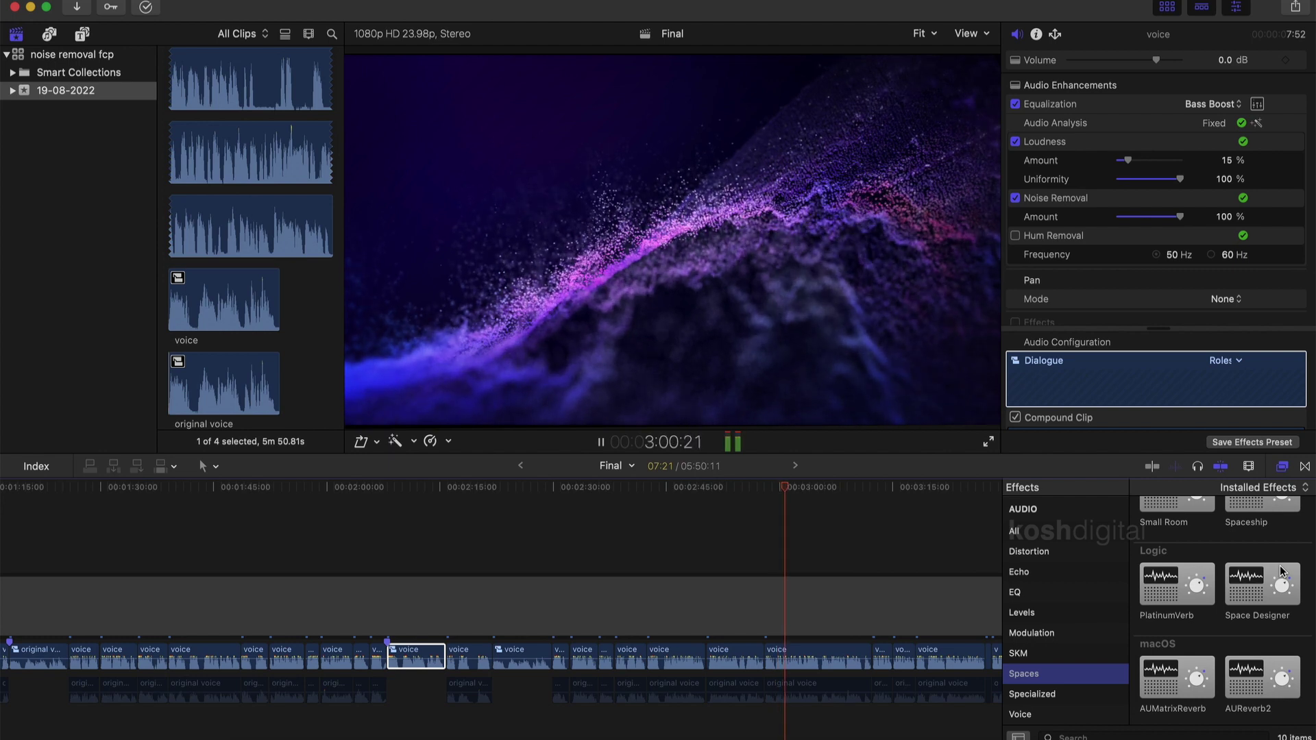
pyautogui.click(1235, 613)
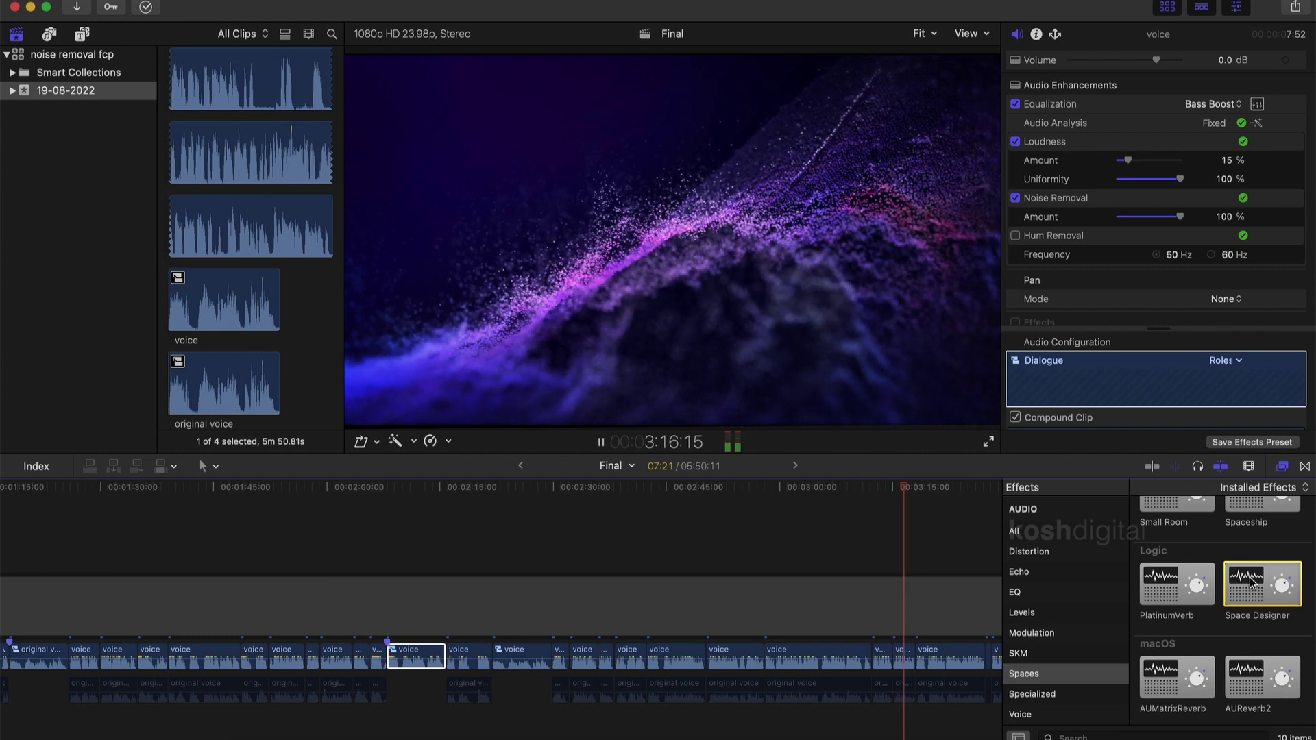
pyautogui.doubleClick(1253, 582)
# Step: Set Space Designer's preset to 0.9s Recording Room, then show the EQ effects category
pyautogui.scroll(-2, 1229, 297)
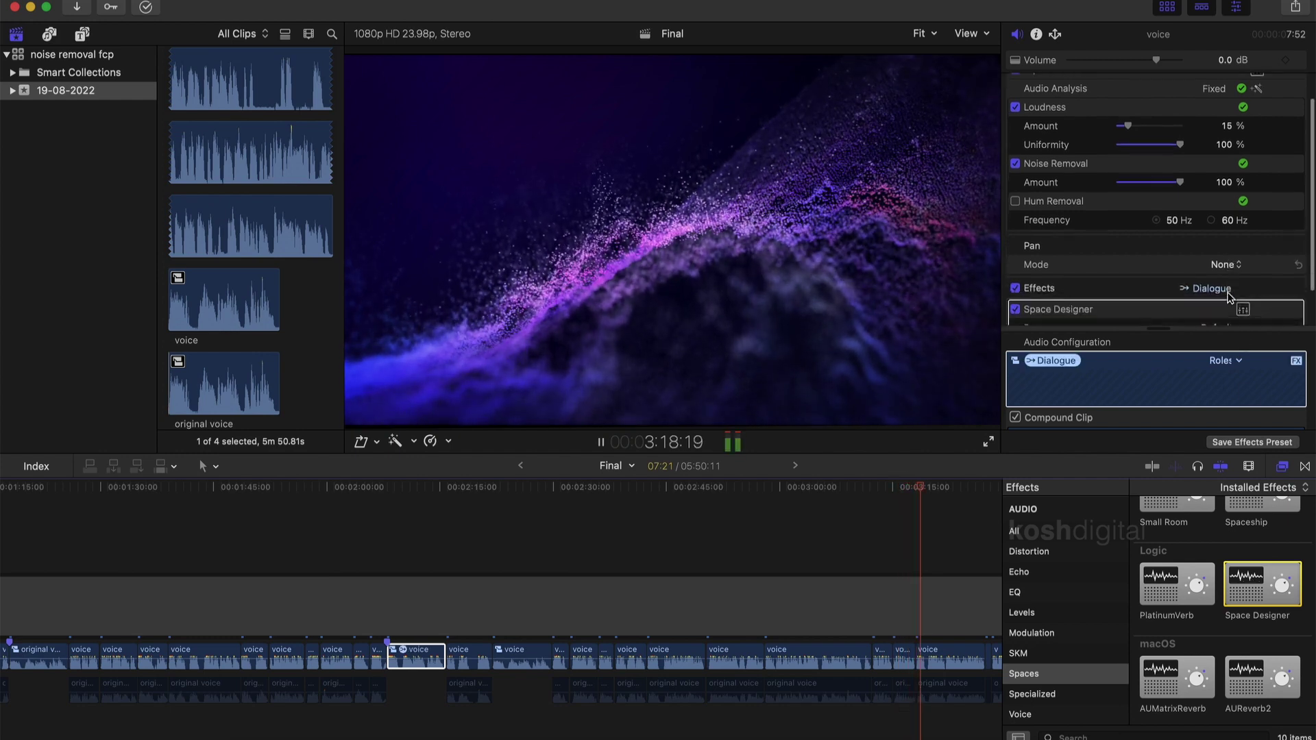
pyautogui.scroll(-2, 1234, 302)
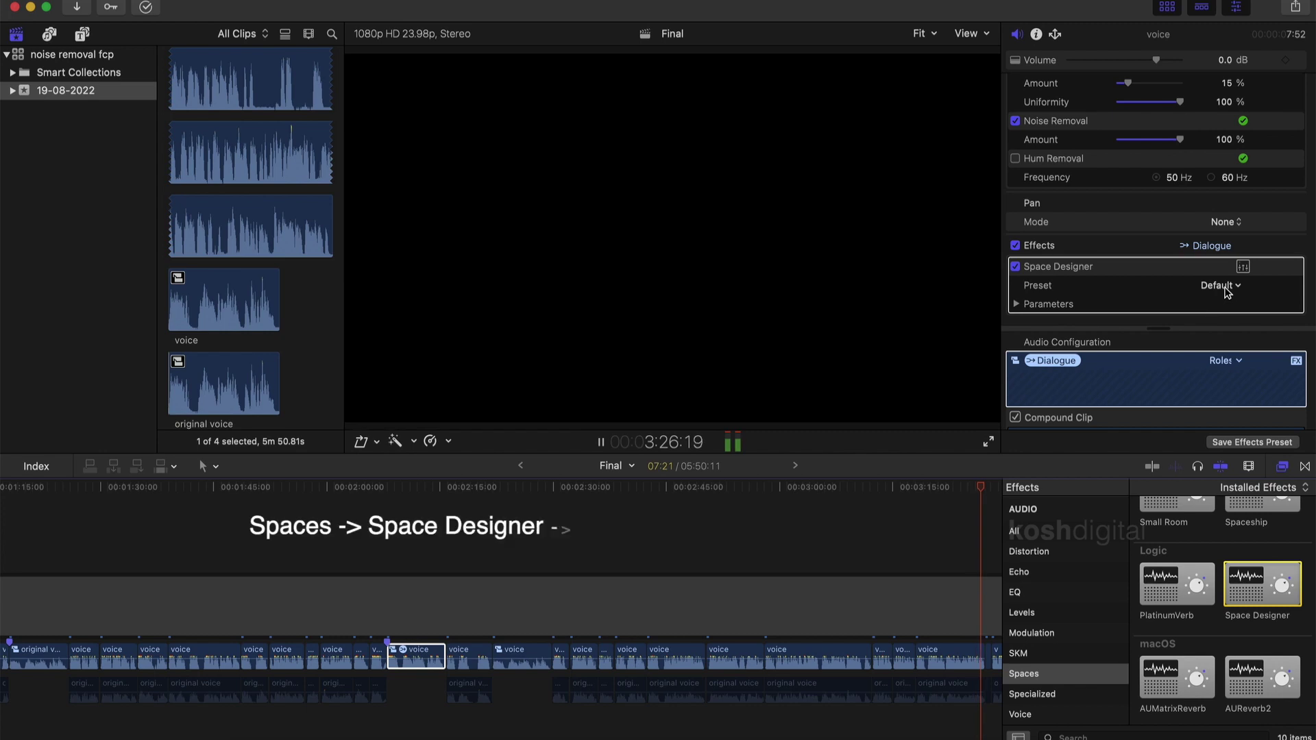
pyautogui.click(1227, 292)
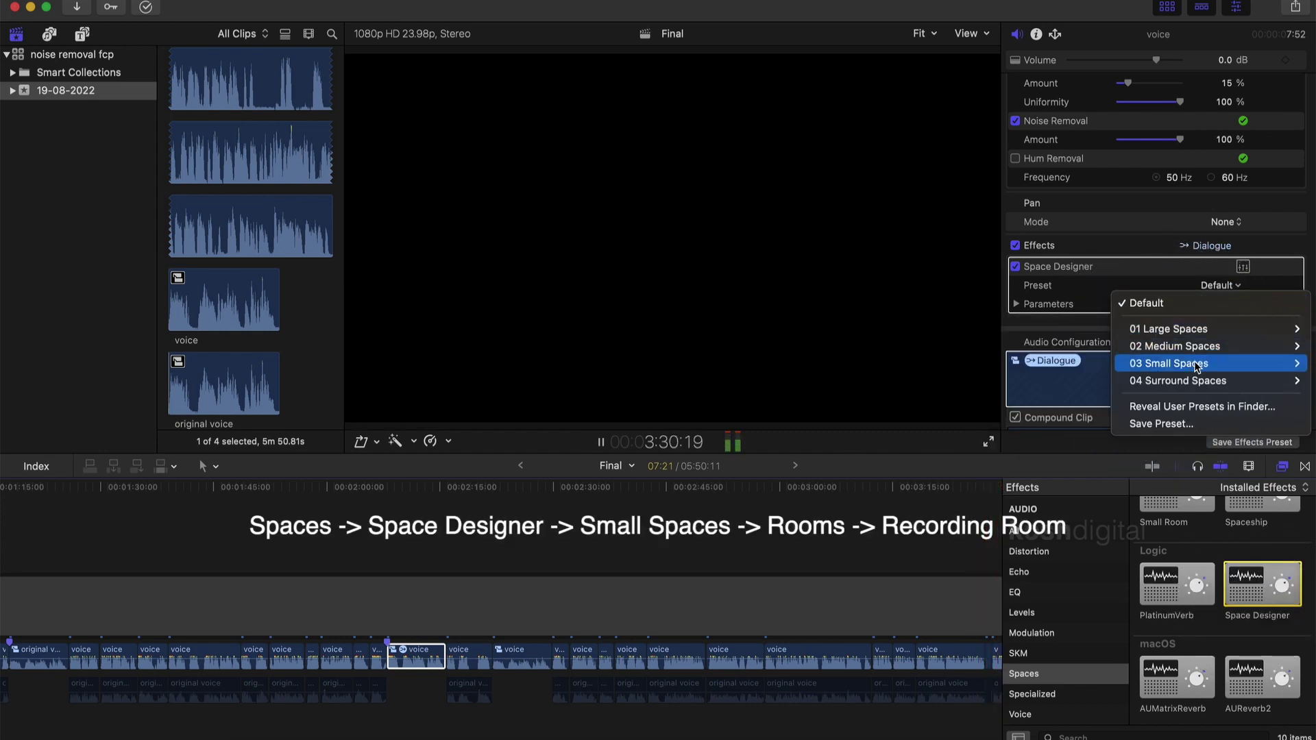
pyautogui.moveTo(1195, 365)
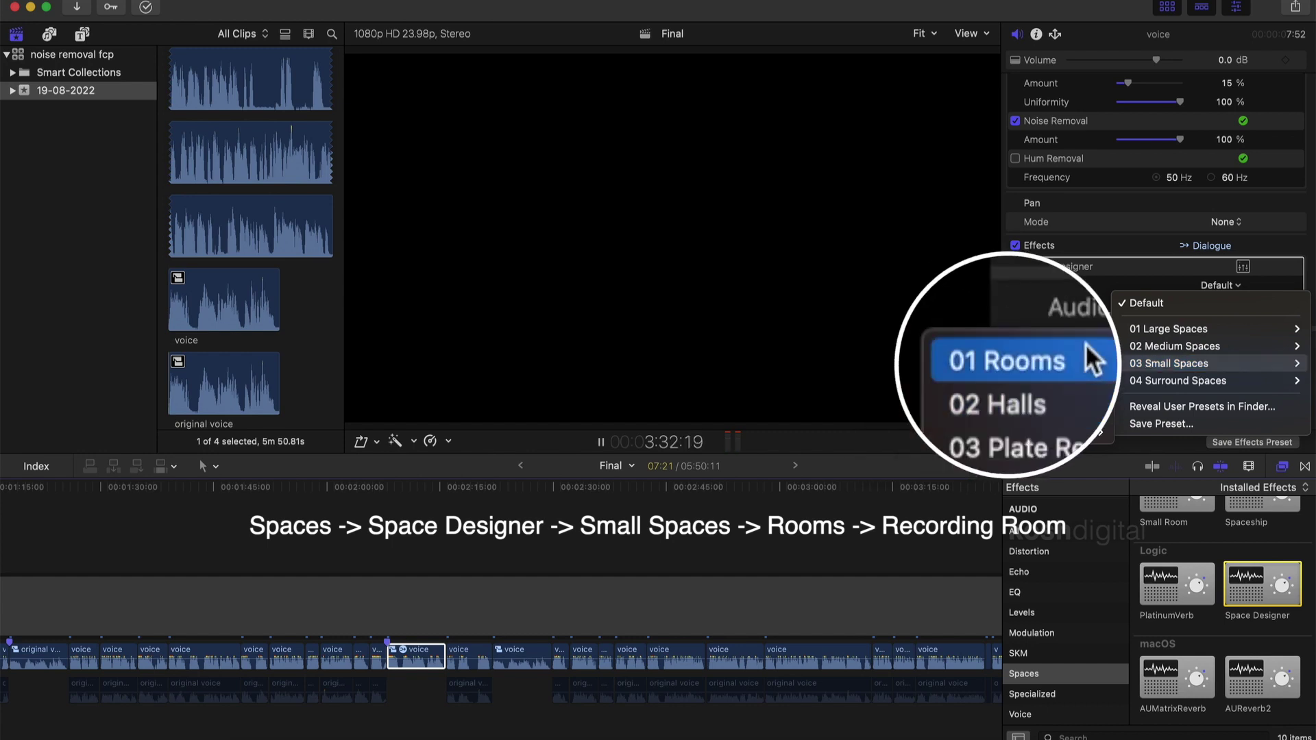
pyautogui.moveTo(1069, 363)
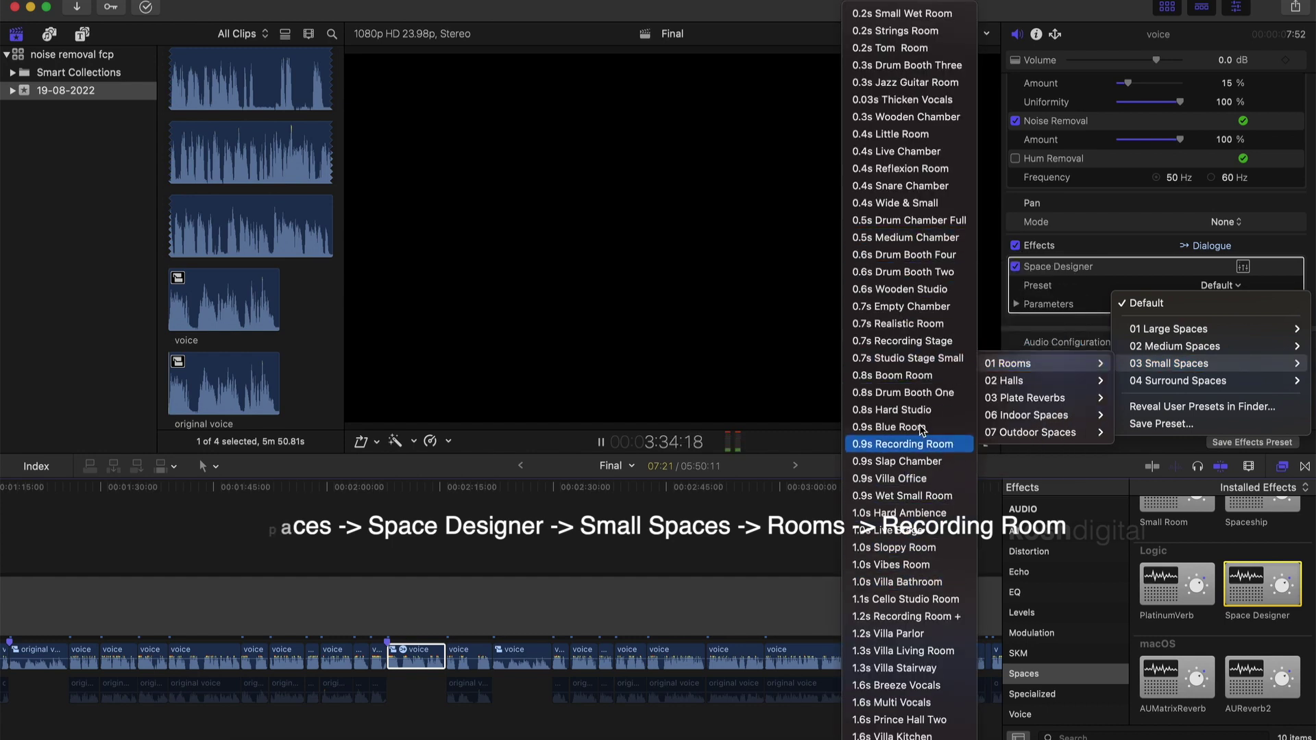
pyautogui.click(964, 447)
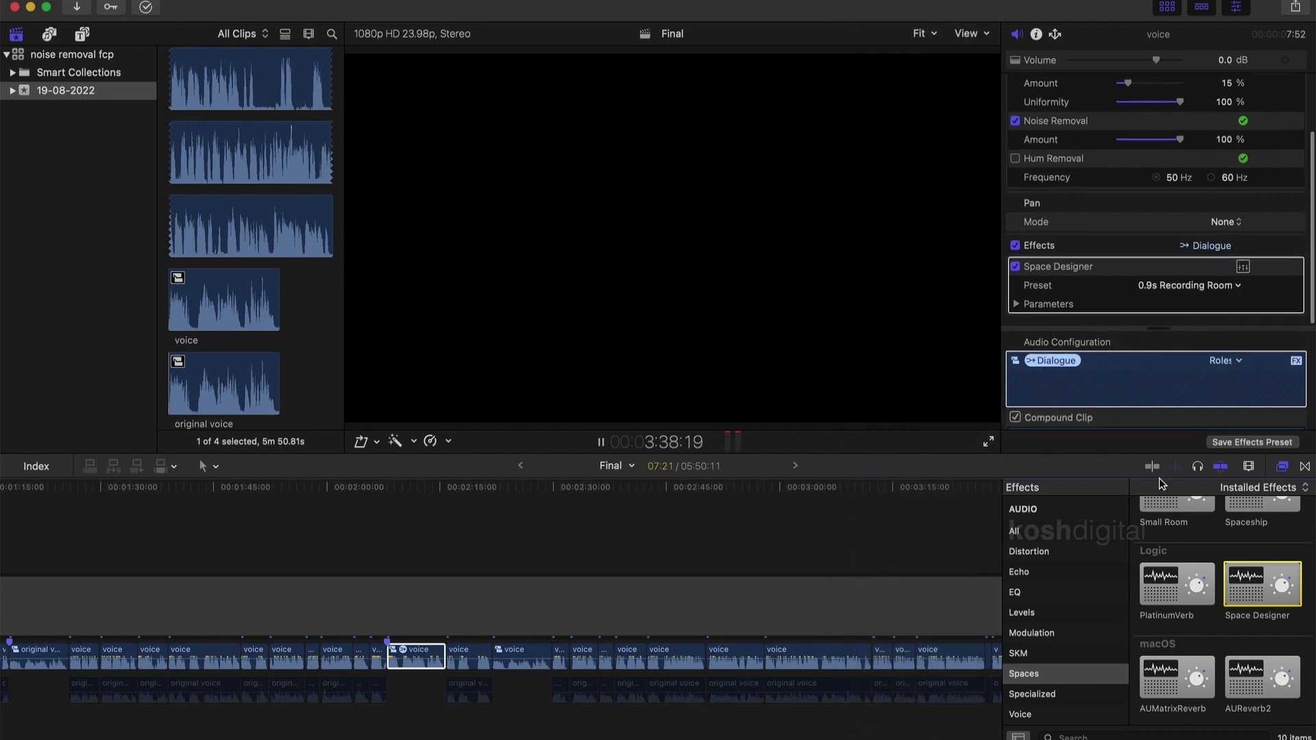
pyautogui.click(1035, 593)
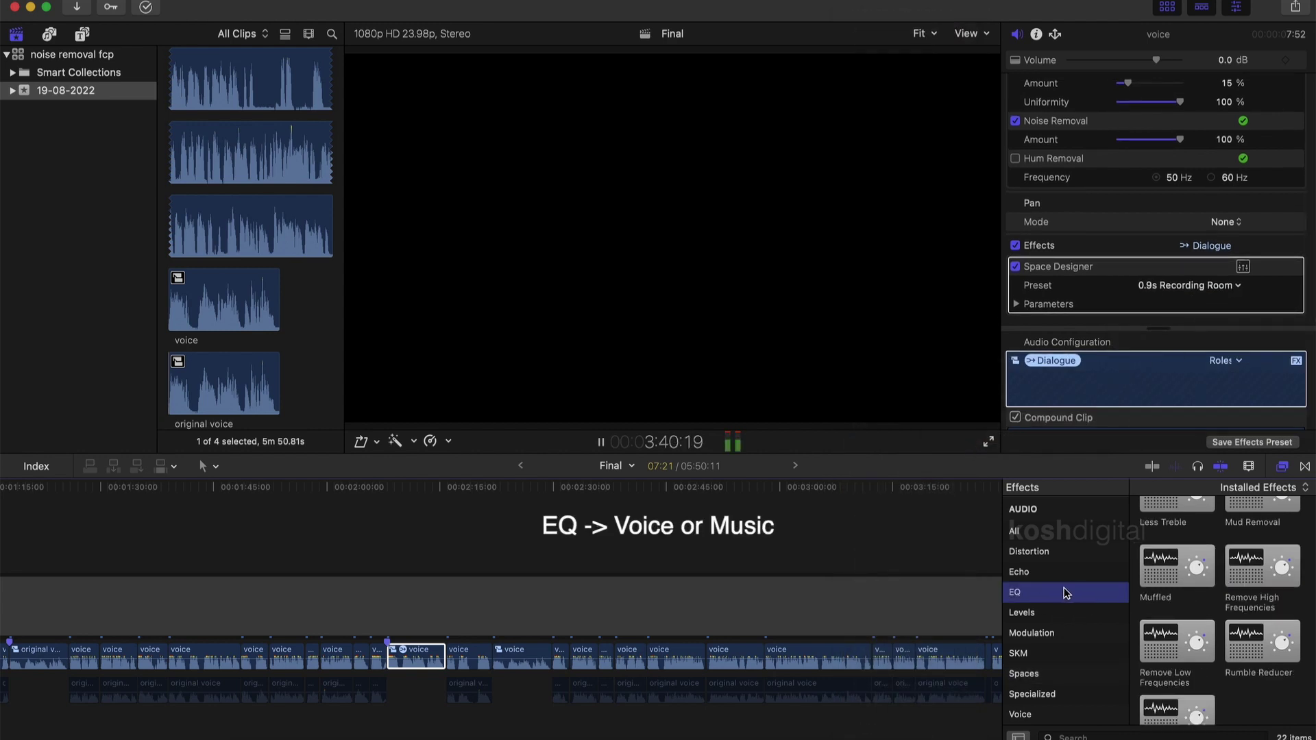
# Step: Add the Voice or Music EQ using the Steeper Slope preset with amount 0
pyautogui.scroll(-3, 1220, 603)
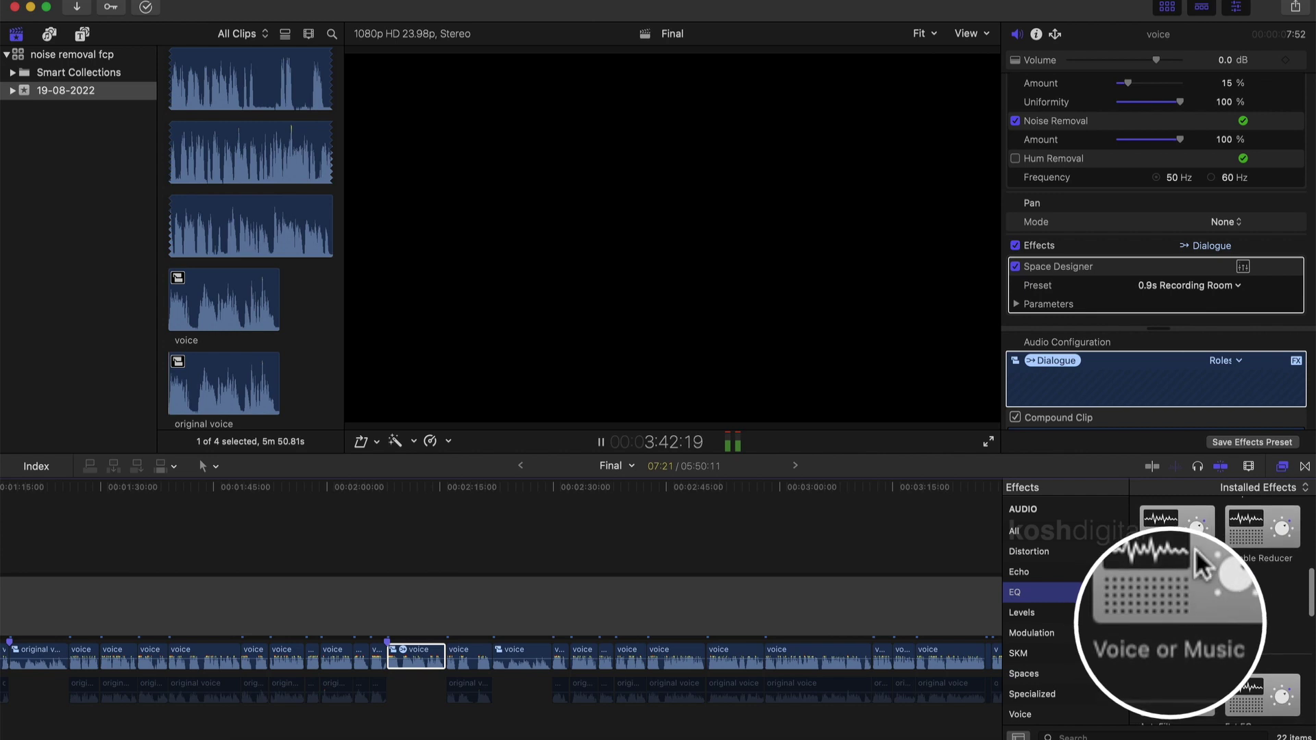
pyautogui.doubleClick(1177, 602)
pyautogui.scroll(-2, 1188, 233)
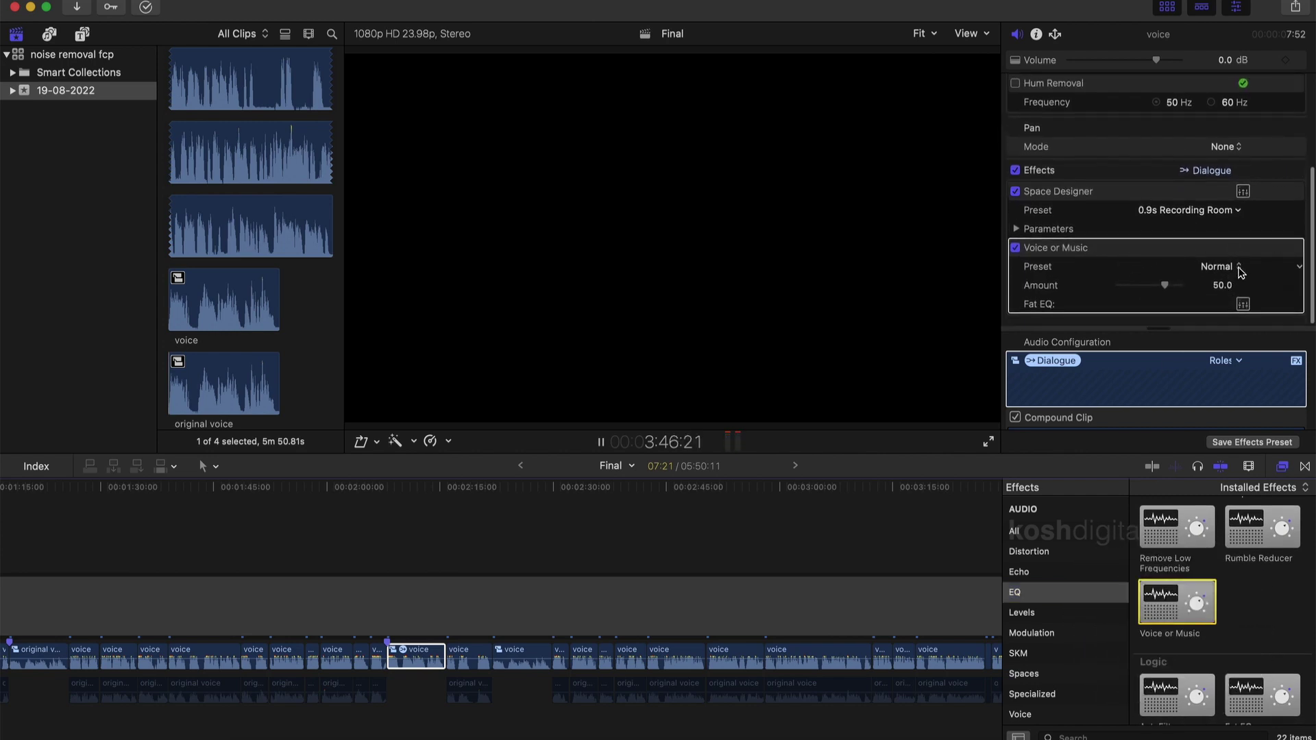
pyautogui.click(1240, 269)
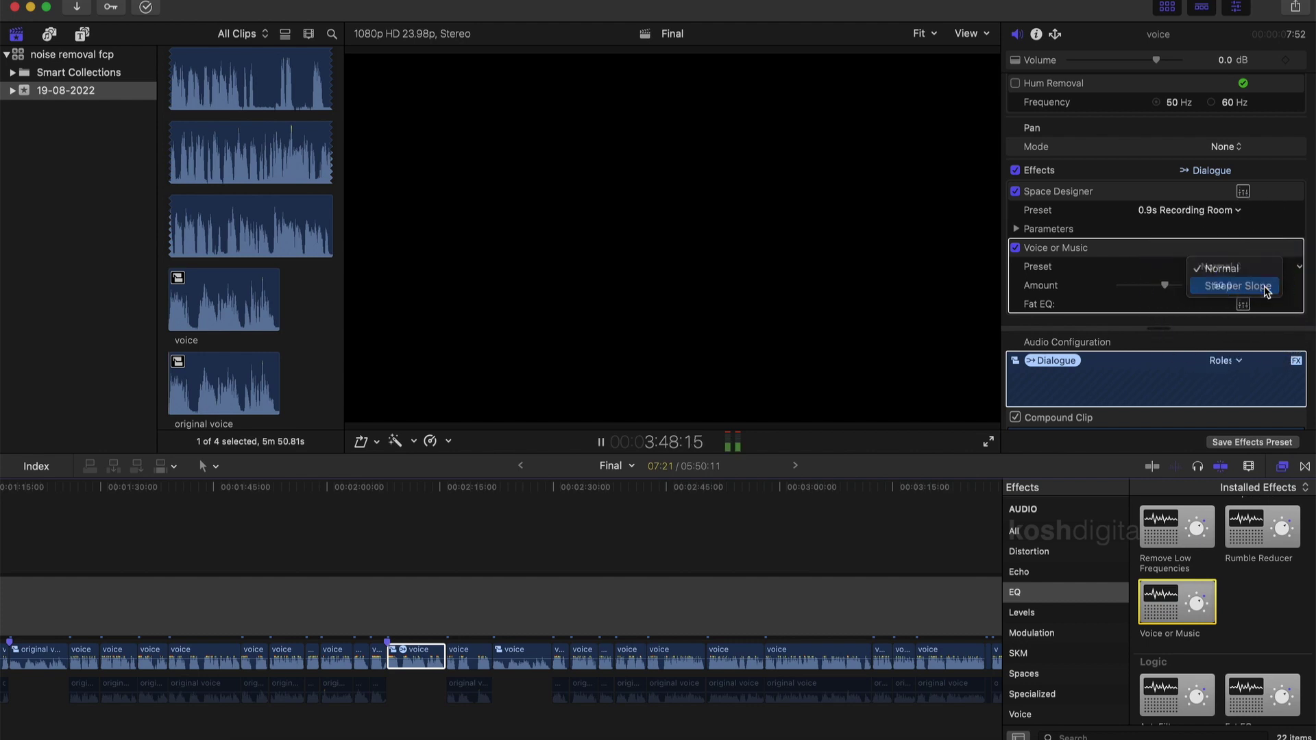
pyautogui.click(1266, 287)
pyautogui.click(1222, 285)
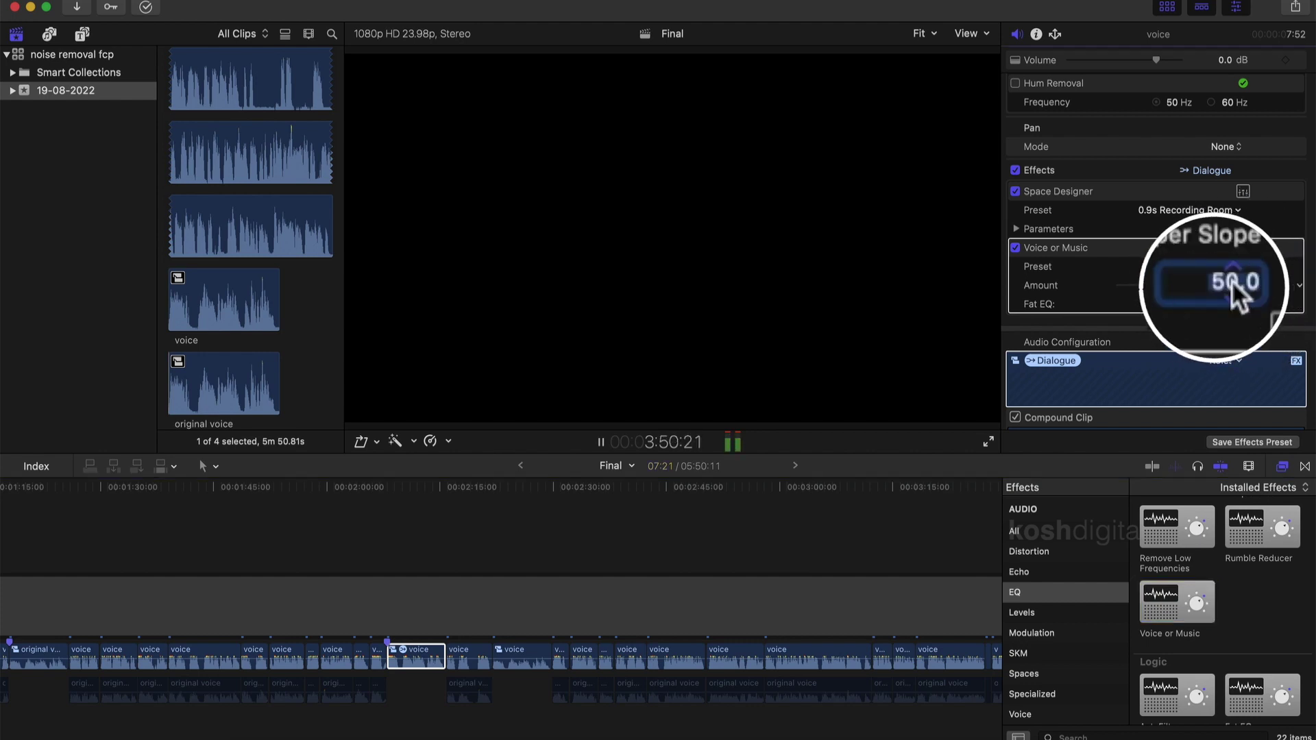
pyautogui.write('0')
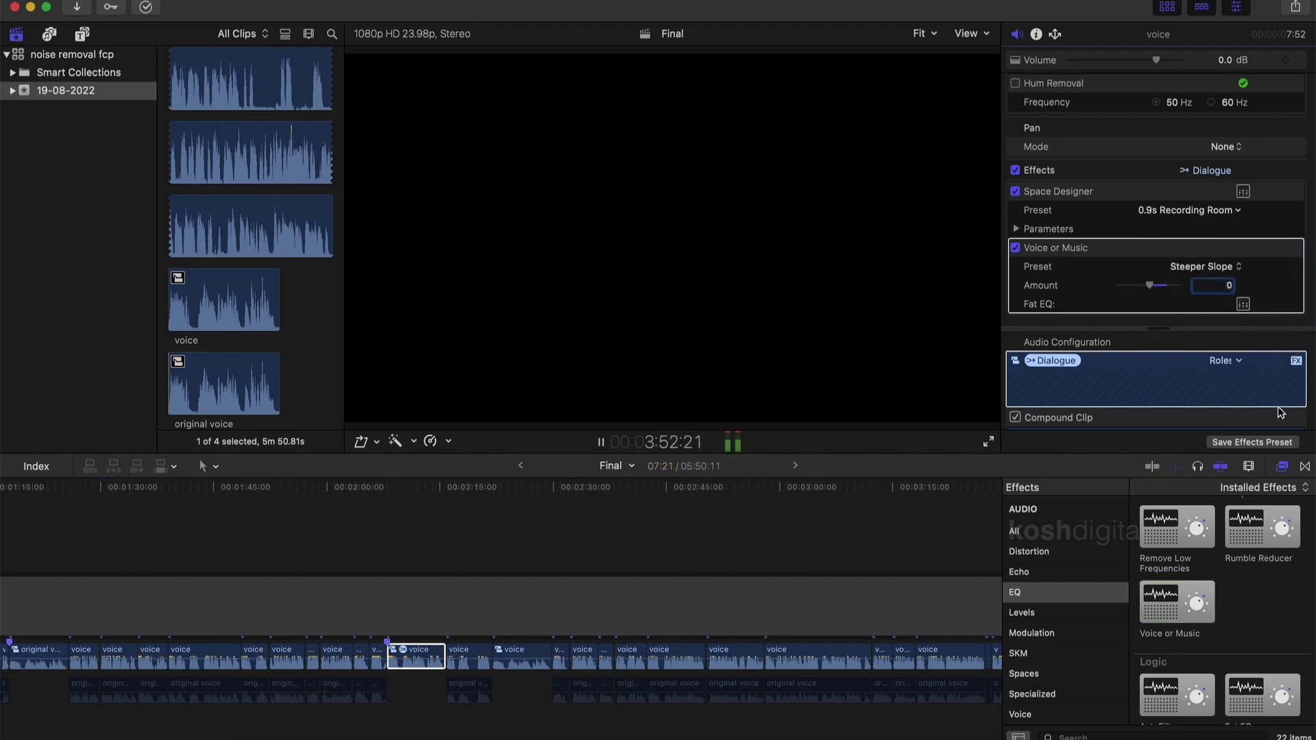
pyautogui.press('Return')
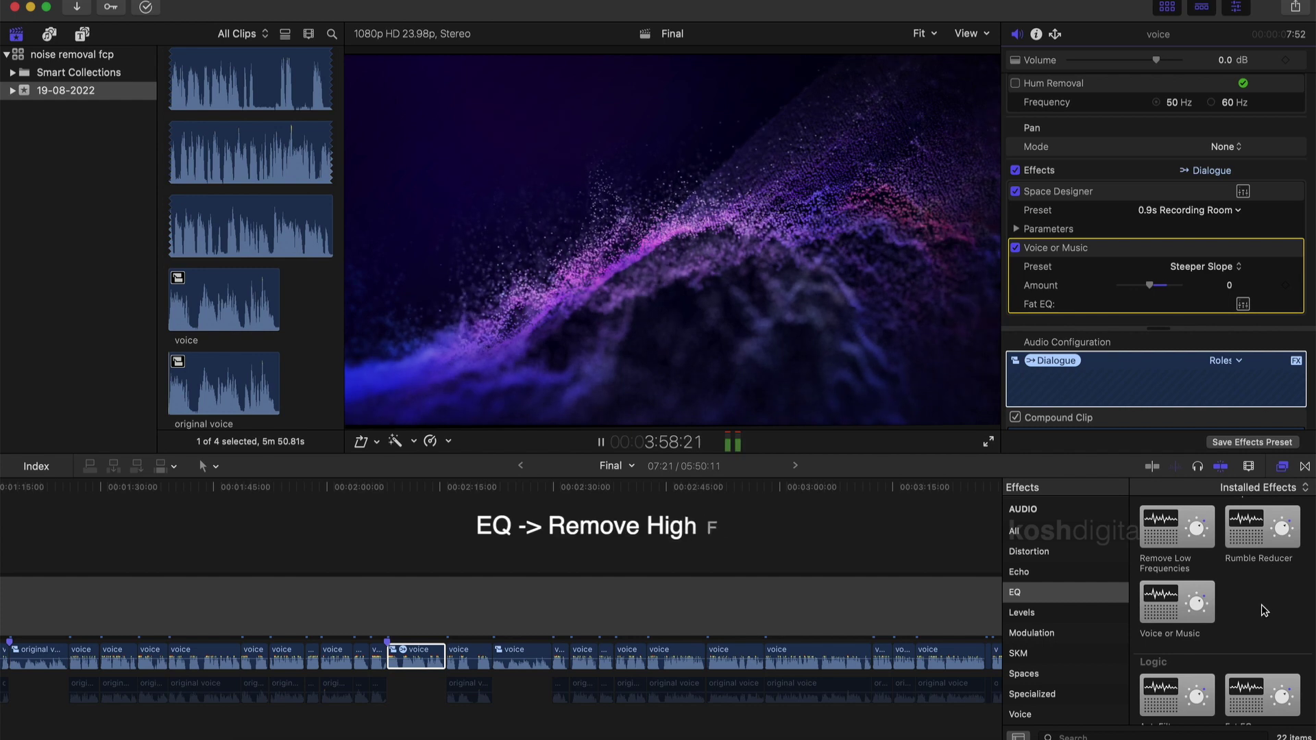
pyautogui.scroll(3, 1261, 605)
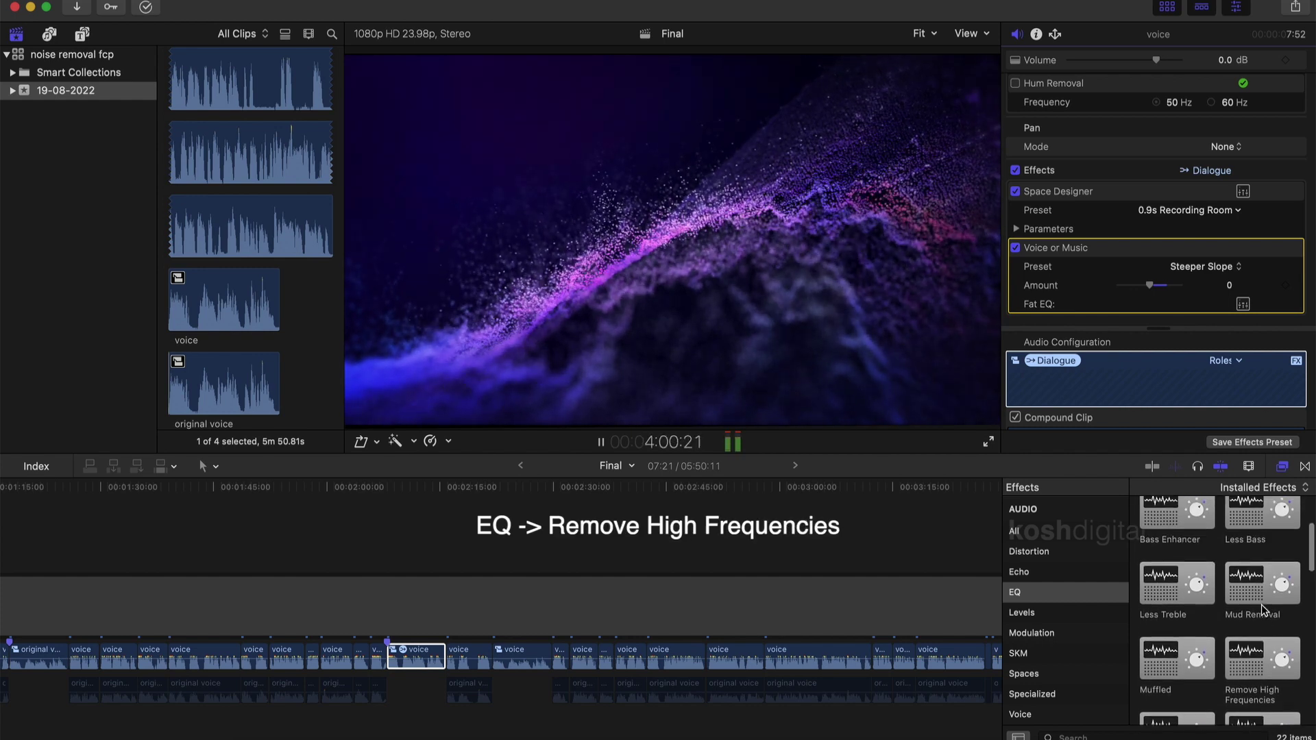
# Step: Add Remove High Frequencies and Less Treble, with Less Treble's amount set to 25
pyautogui.moveTo(1268, 597); pyautogui.dragTo(1200, 243)
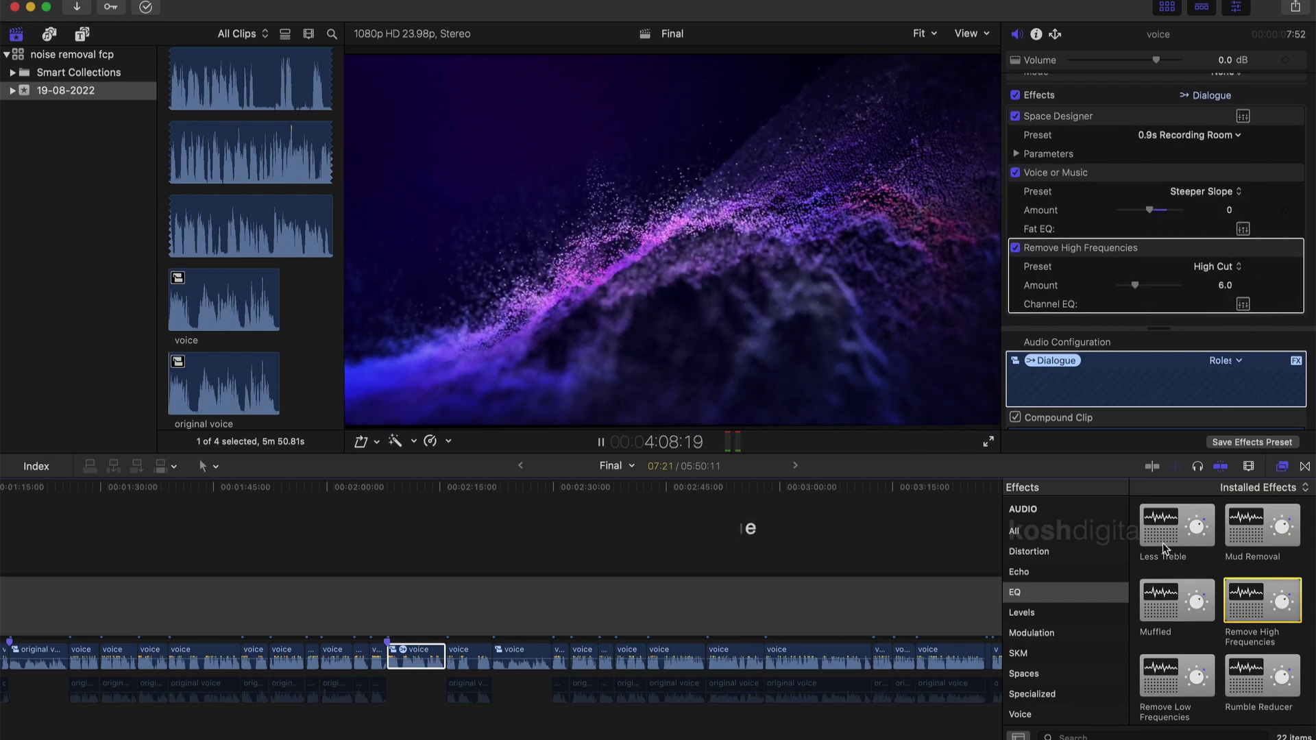
pyautogui.moveTo(1200, 513); pyautogui.dragTo(1215, 224)
pyautogui.click(1227, 291)
pyautogui.write('2')
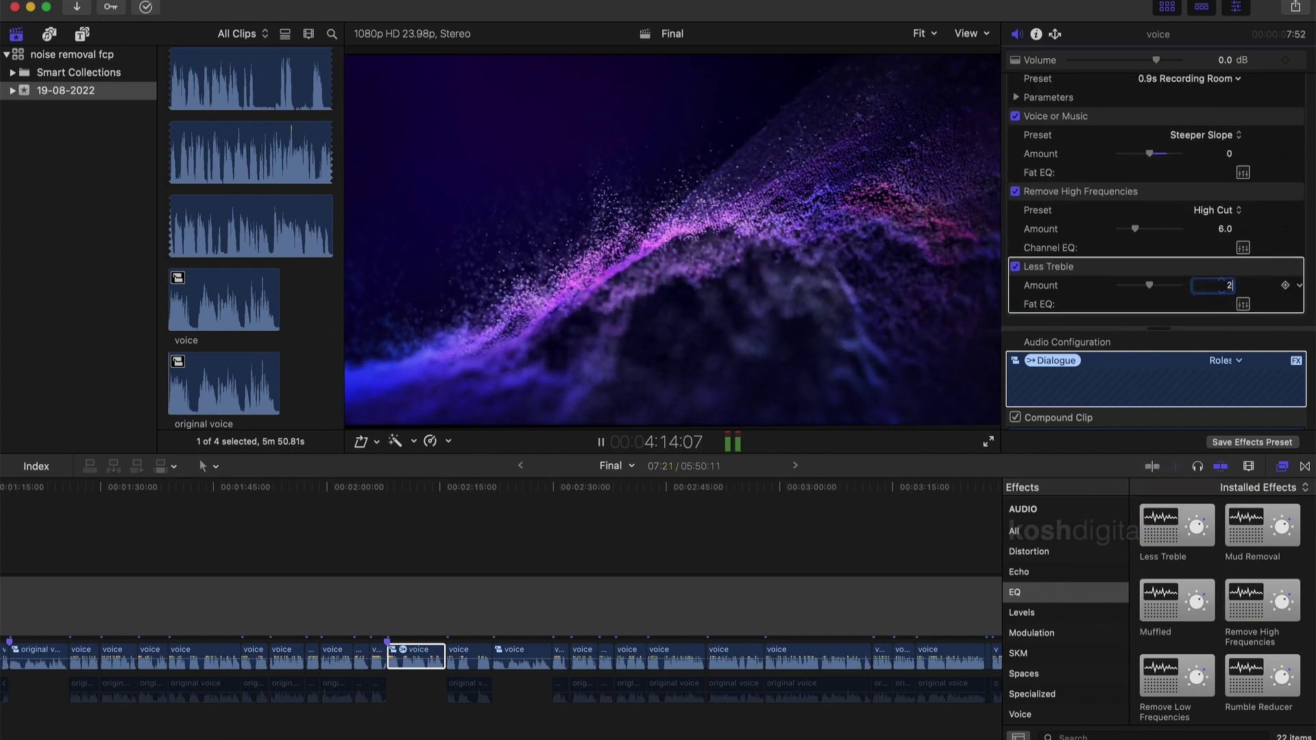
pyautogui.write('5')
pyautogui.press('Return')
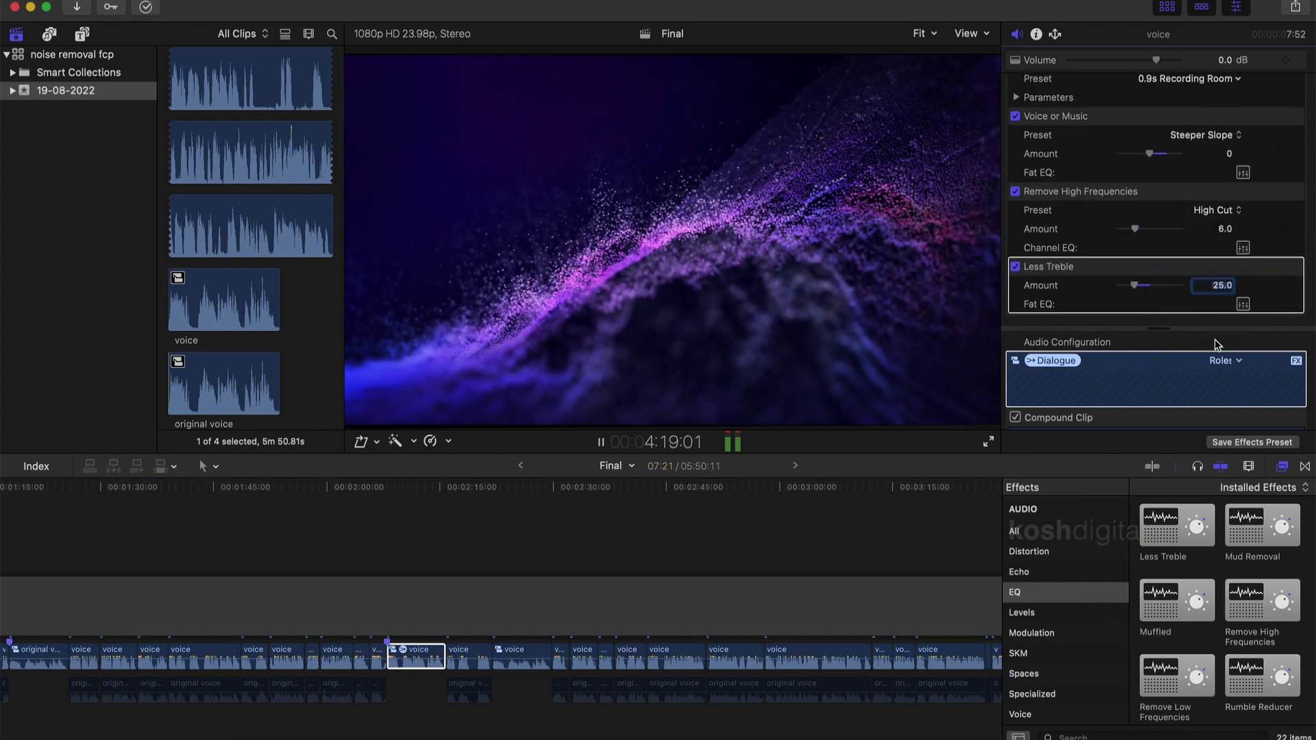
pyautogui.click(1033, 694)
pyautogui.scroll(-5, 1200, 675)
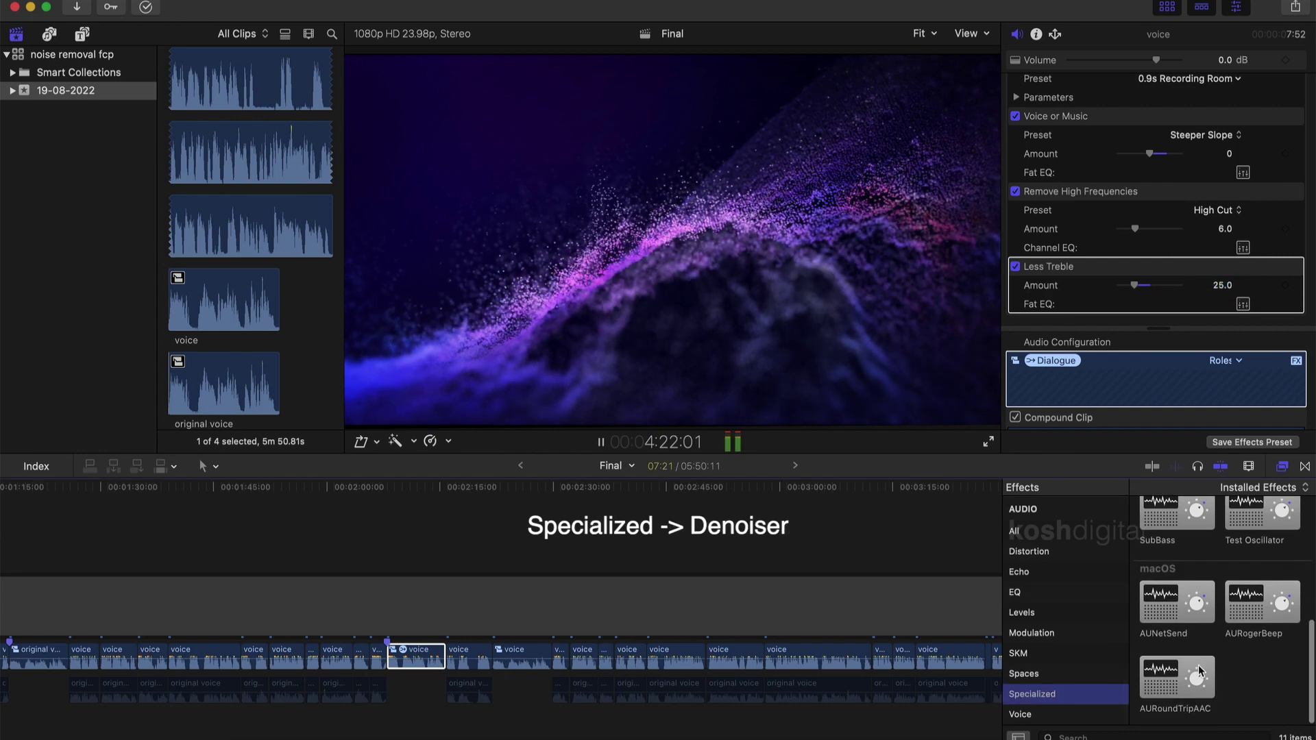
# Step: Apply the Denoiser effect and set its preset to White Noise Filter
pyautogui.scroll(5, 1200, 675)
pyautogui.click(1247, 571)
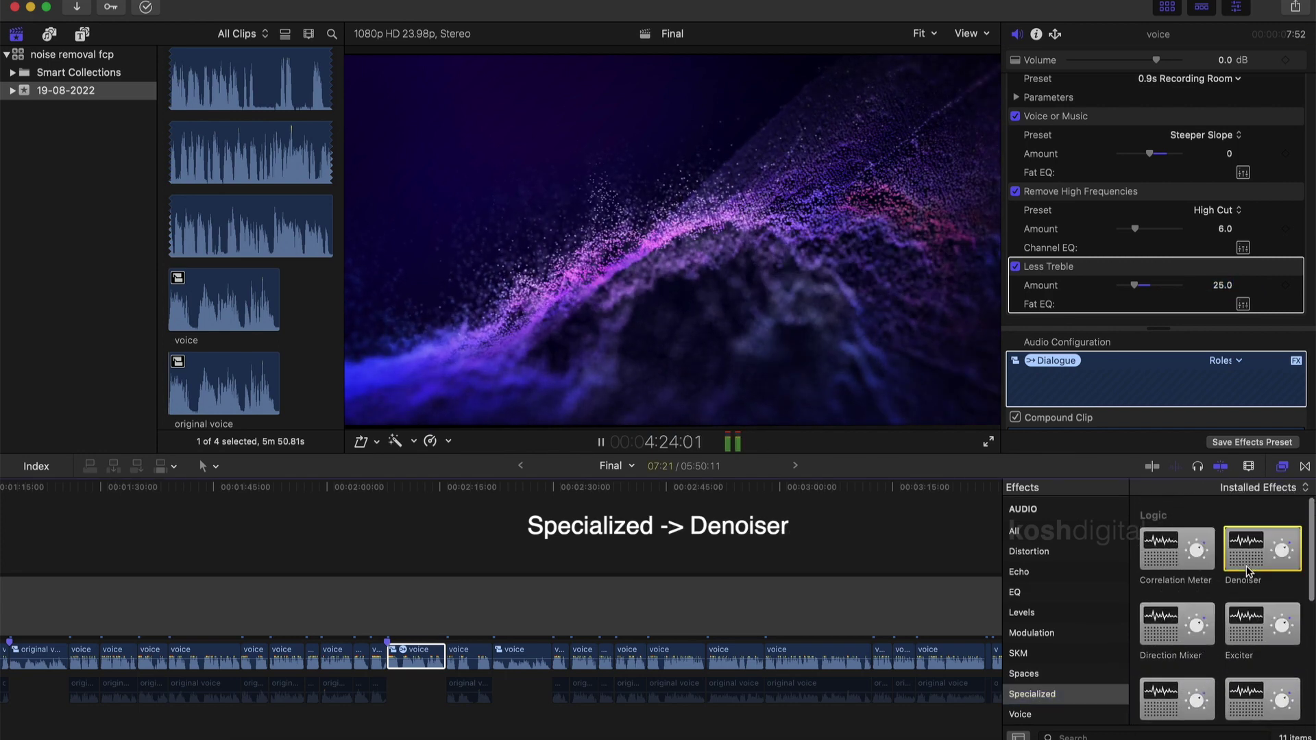
pyautogui.doubleClick(1247, 571)
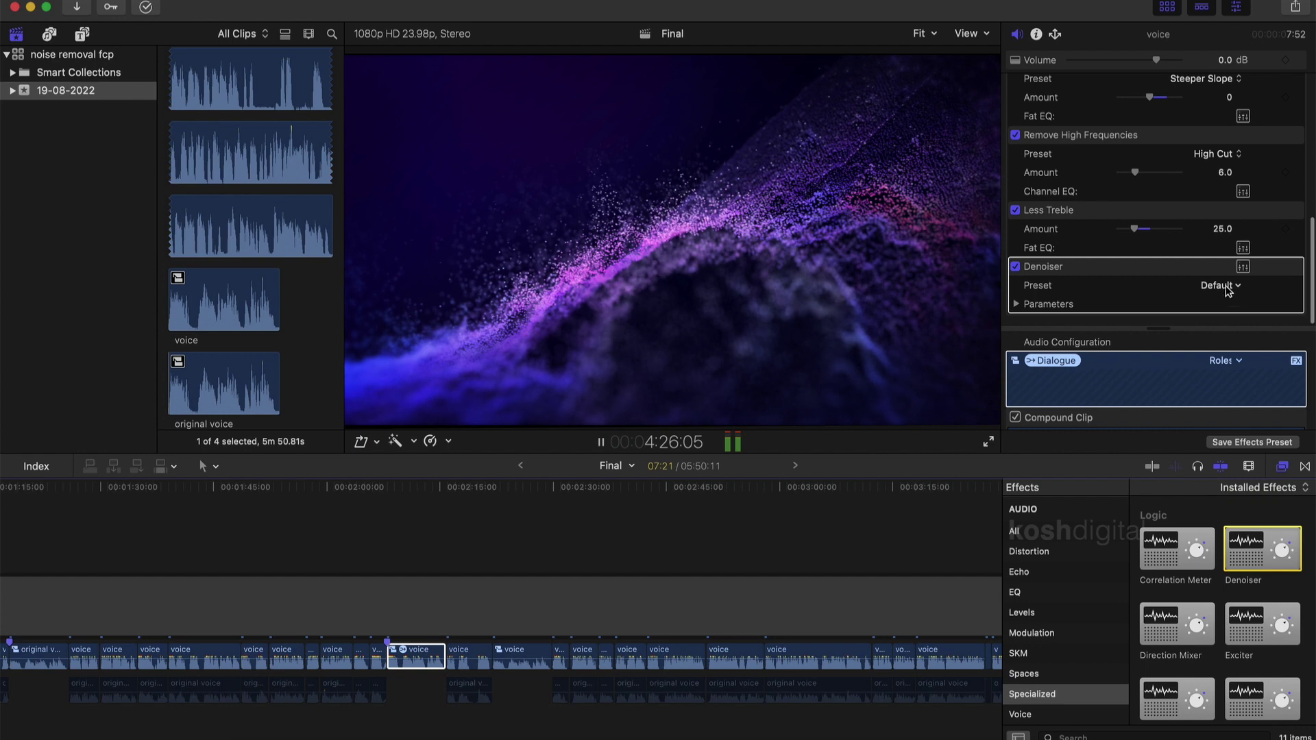
pyautogui.click(1227, 291)
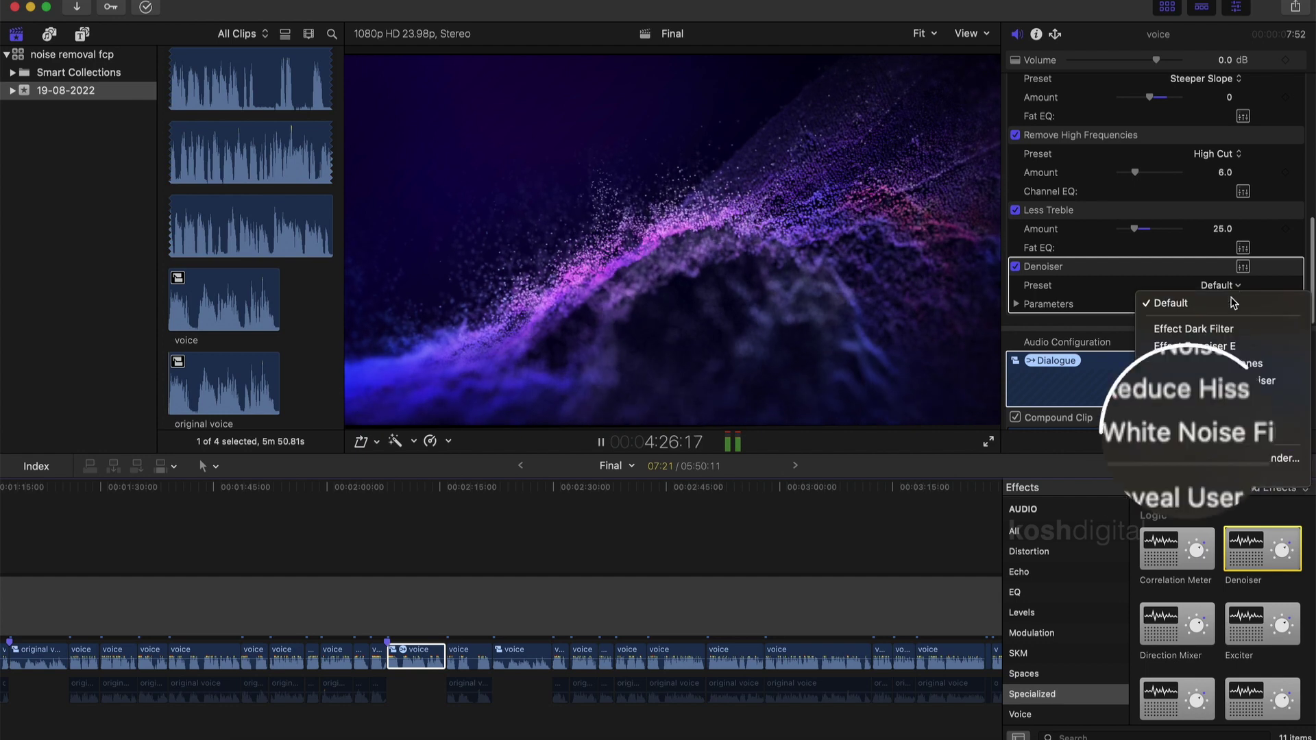
pyautogui.click(1265, 438)
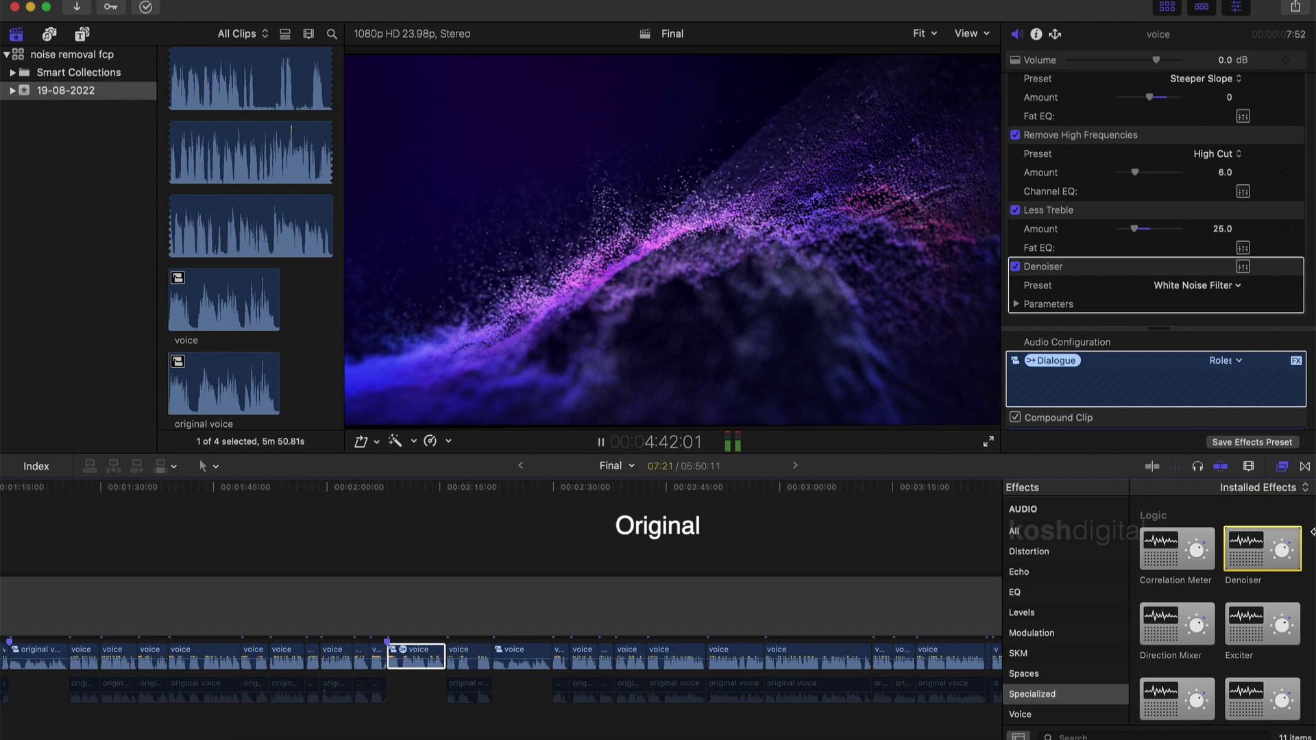
pyautogui.scroll(5, 1265, 319)
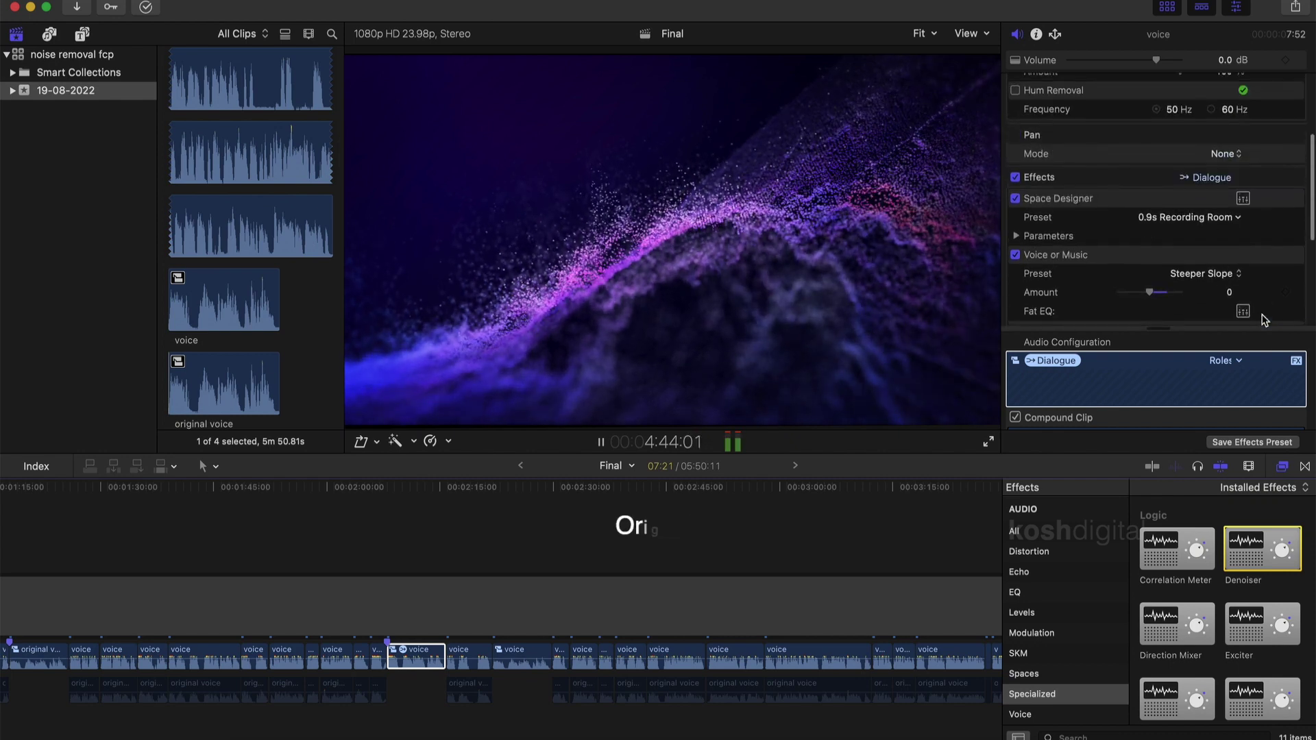
pyautogui.scroll(4, 1265, 320)
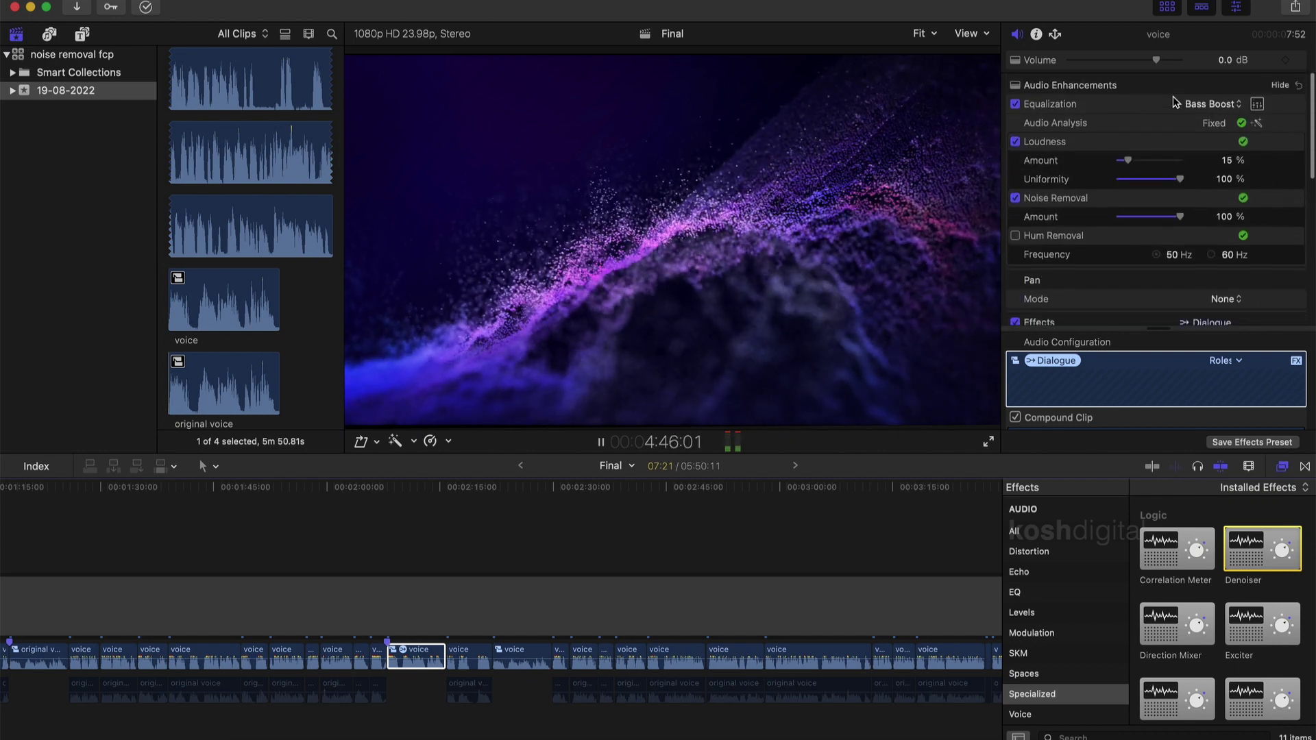
pyautogui.scroll(-5, 1226, 196)
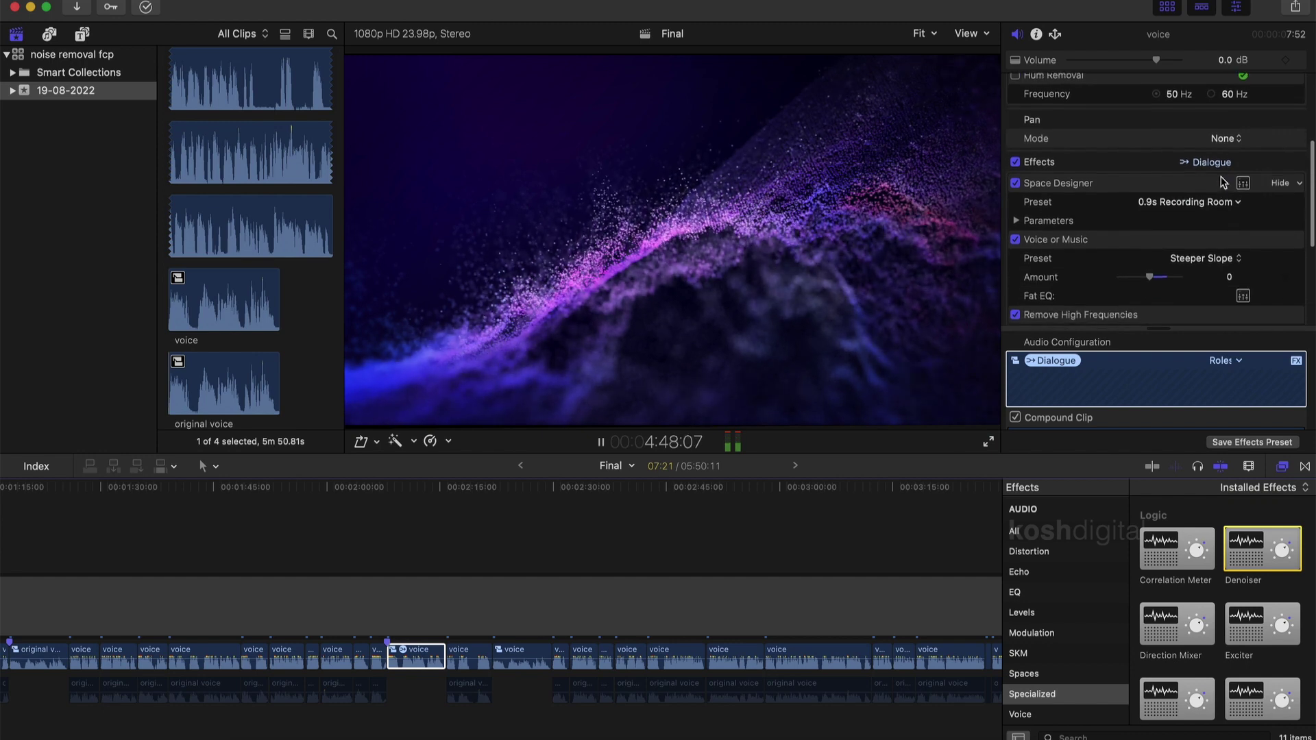
pyautogui.scroll(-4, 1160, 203)
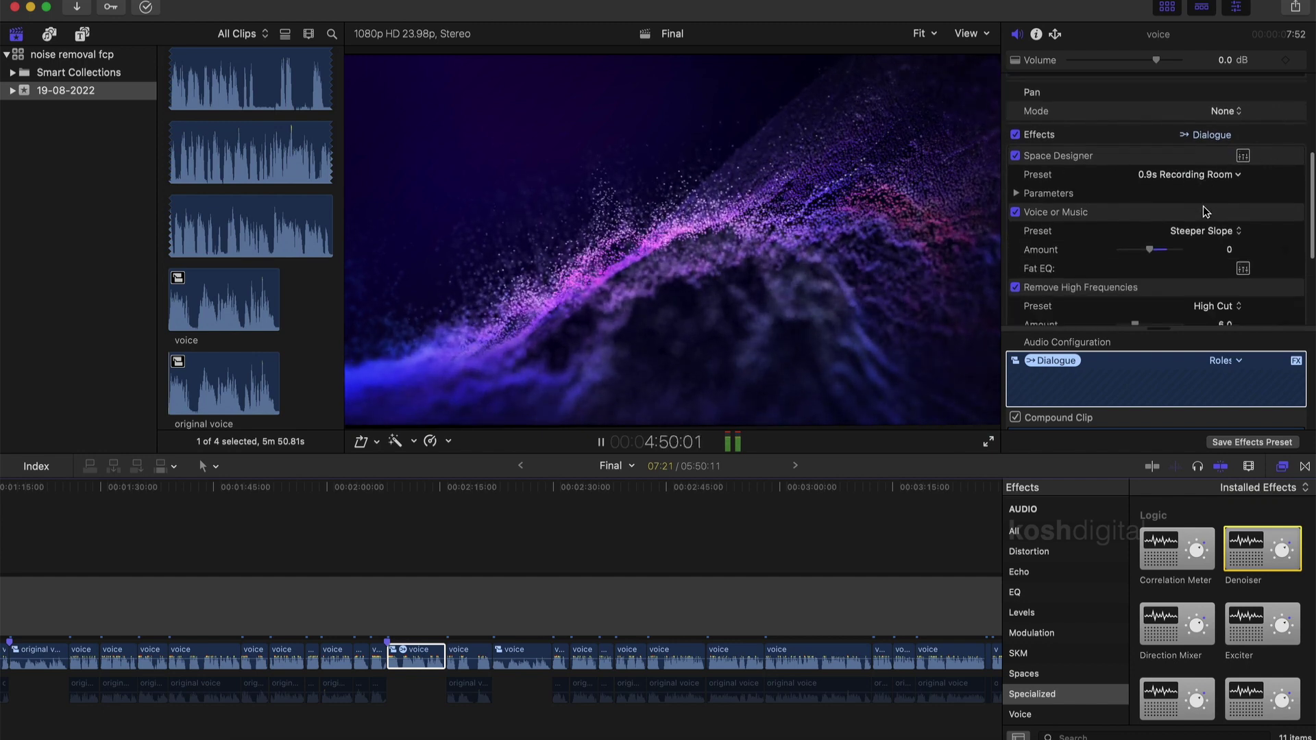
pyautogui.scroll(-3, 1207, 253)
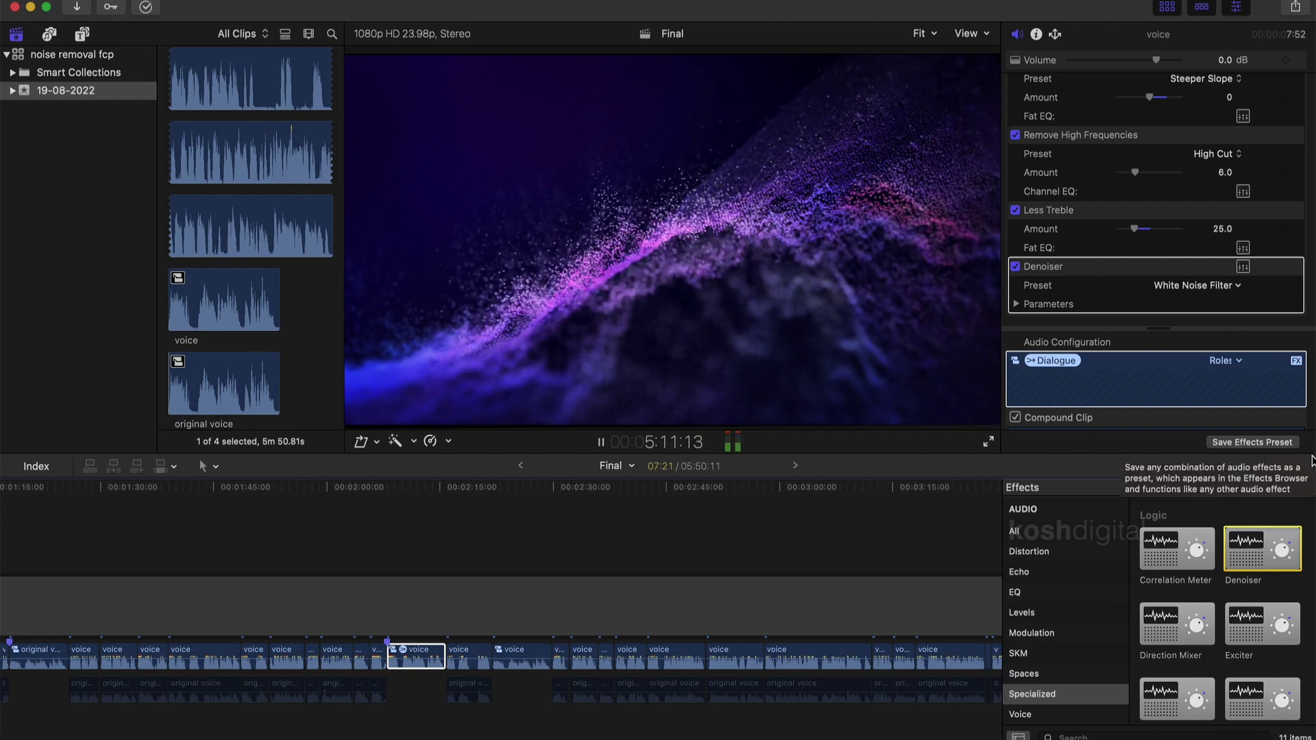
# Step: Save the clip's audio effects as preset 'Test' in a new 'Test' category
pyautogui.click(1253, 442)
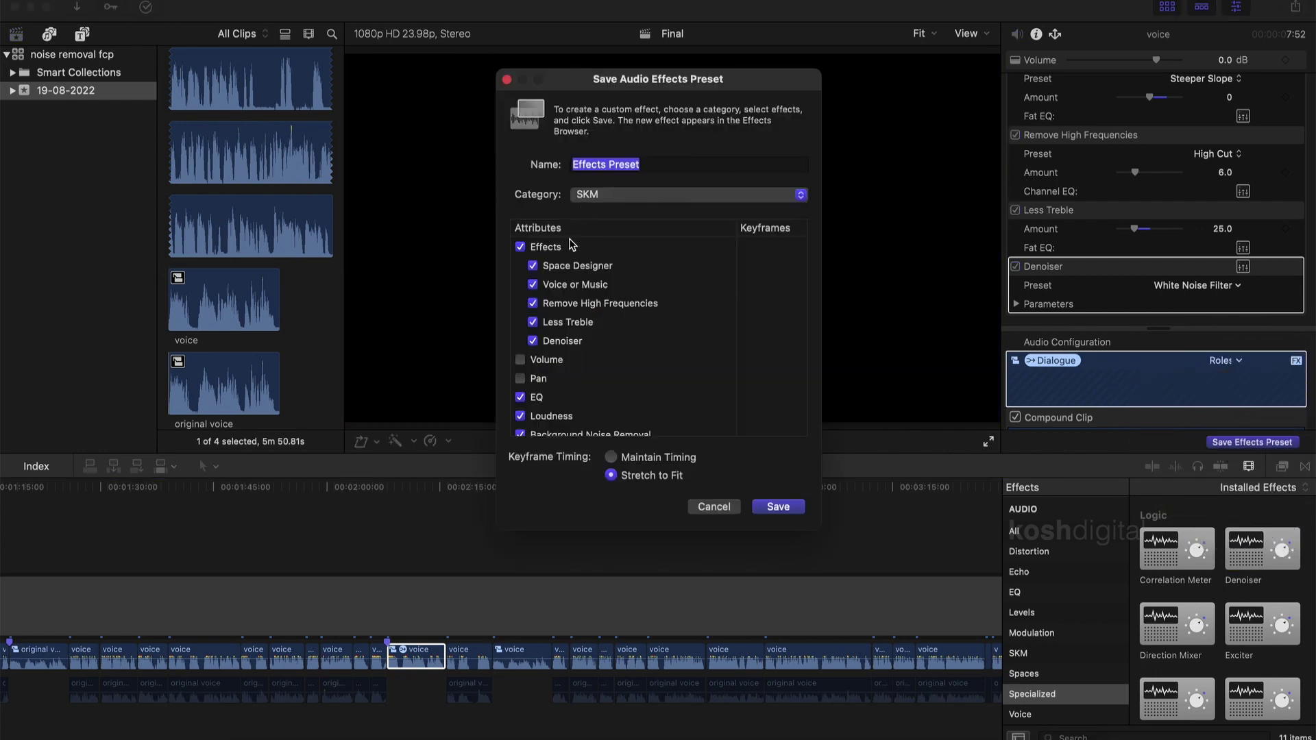
pyautogui.scroll(-2, 599, 269)
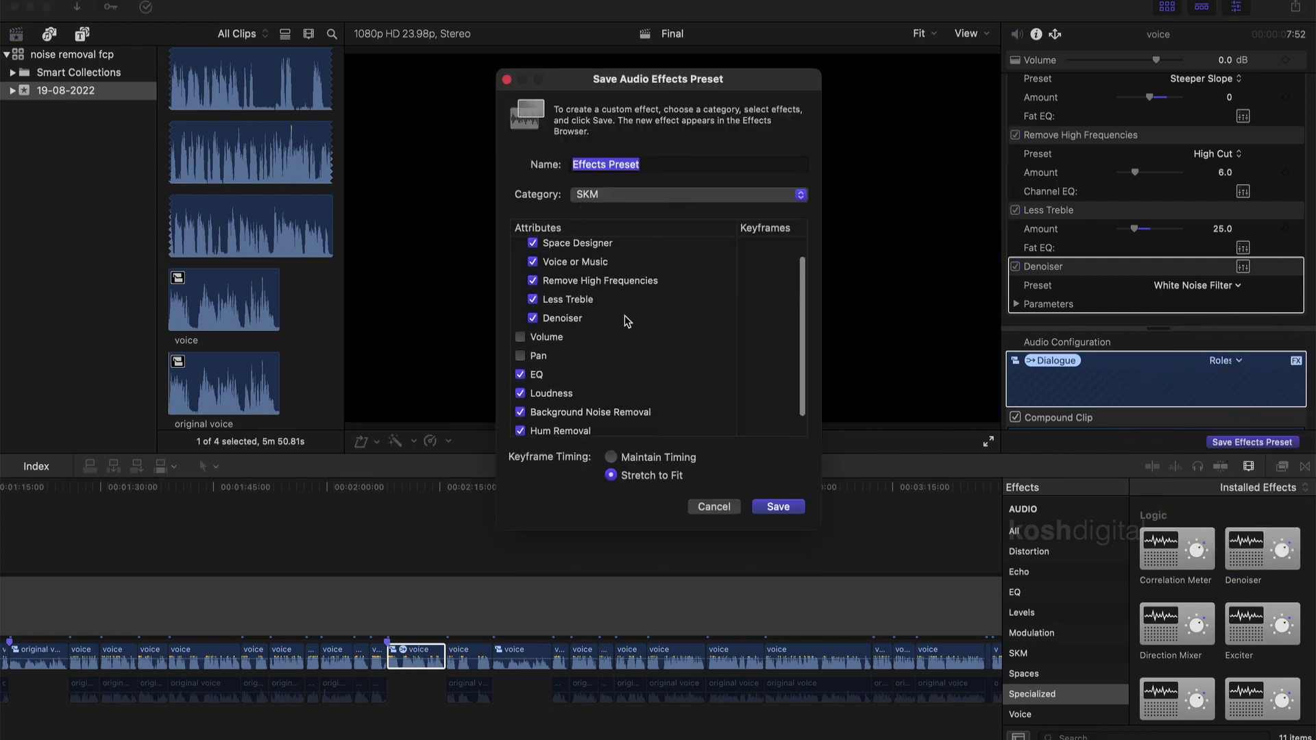
pyautogui.click(636, 199)
pyautogui.click(641, 274)
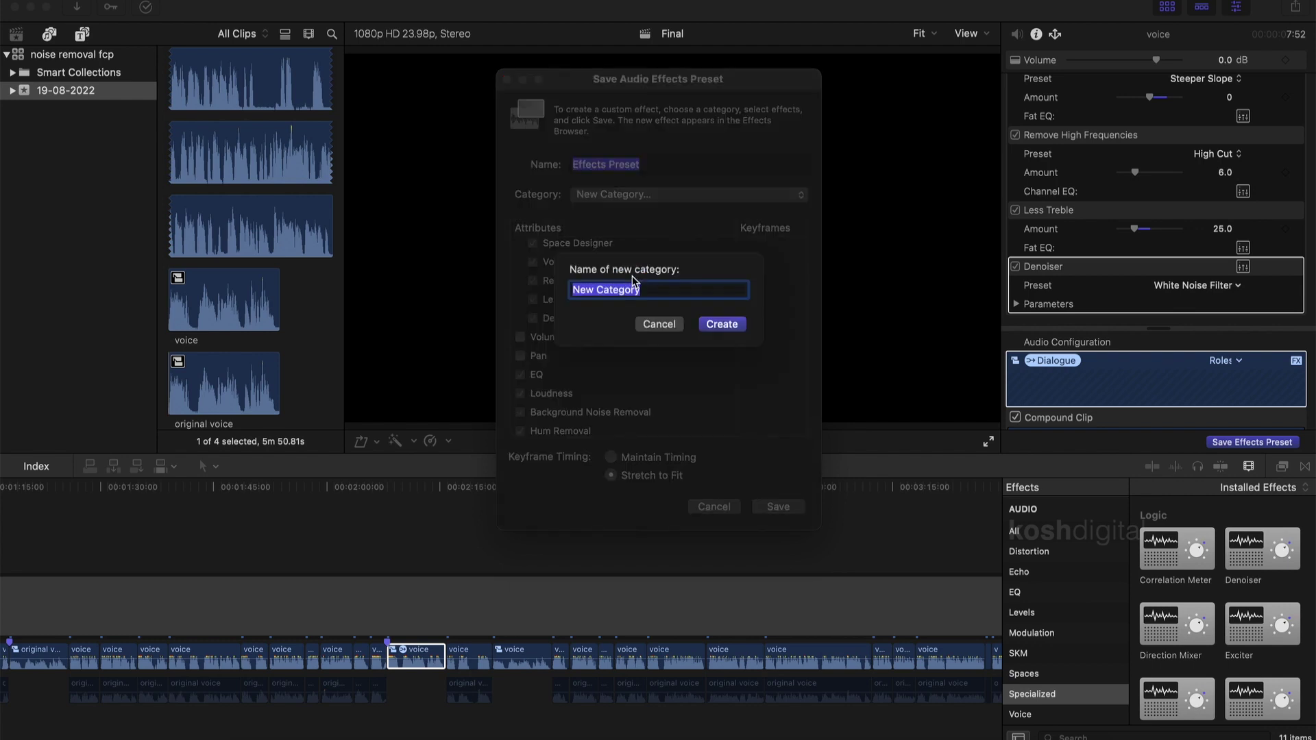
pyautogui.write('Test')
pyautogui.click(727, 328)
pyautogui.write('R')
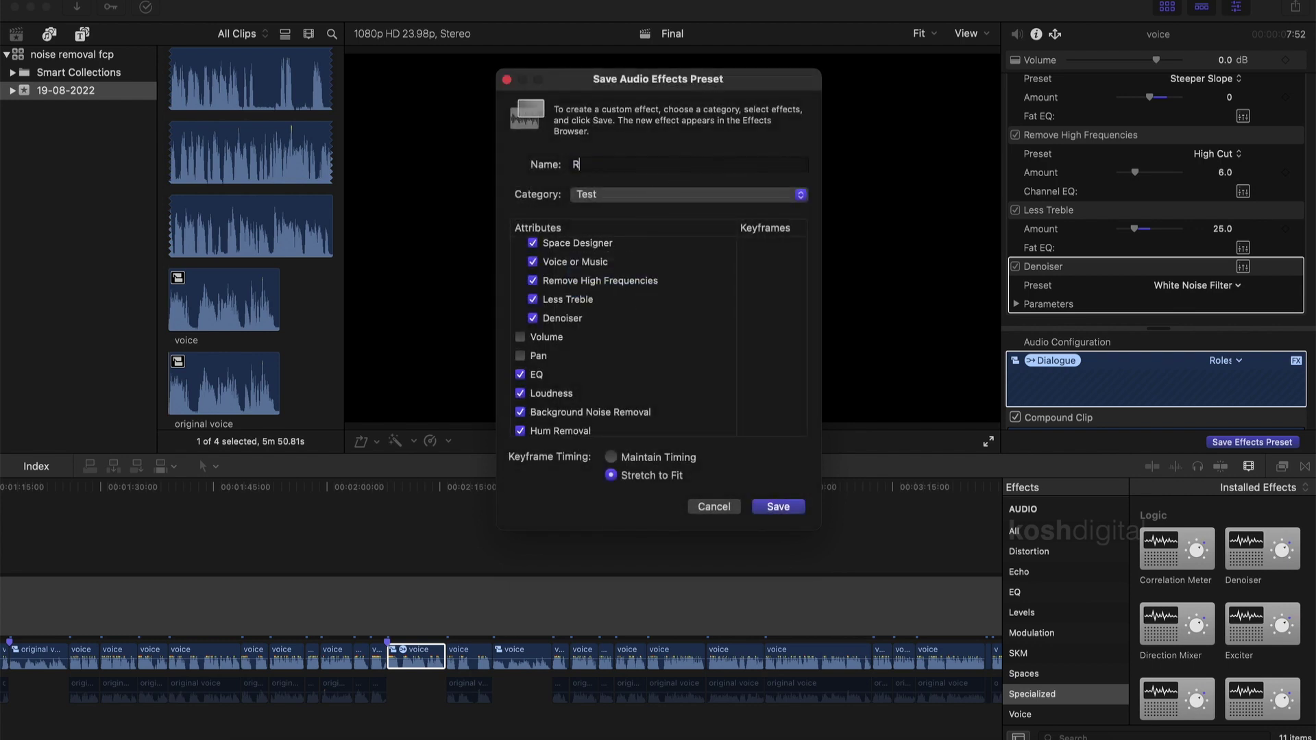
pyautogui.click(778, 507)
pyautogui.scroll(-1, 1120, 674)
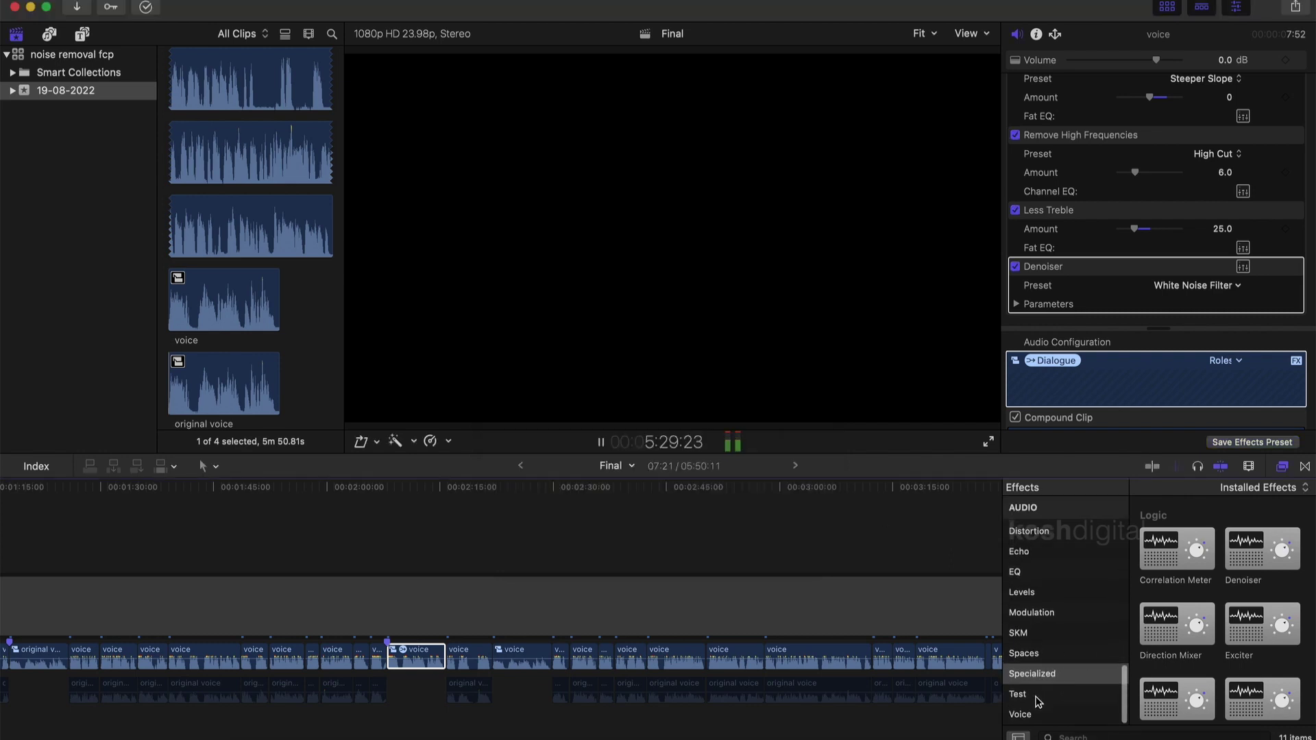
pyautogui.click(1039, 700)
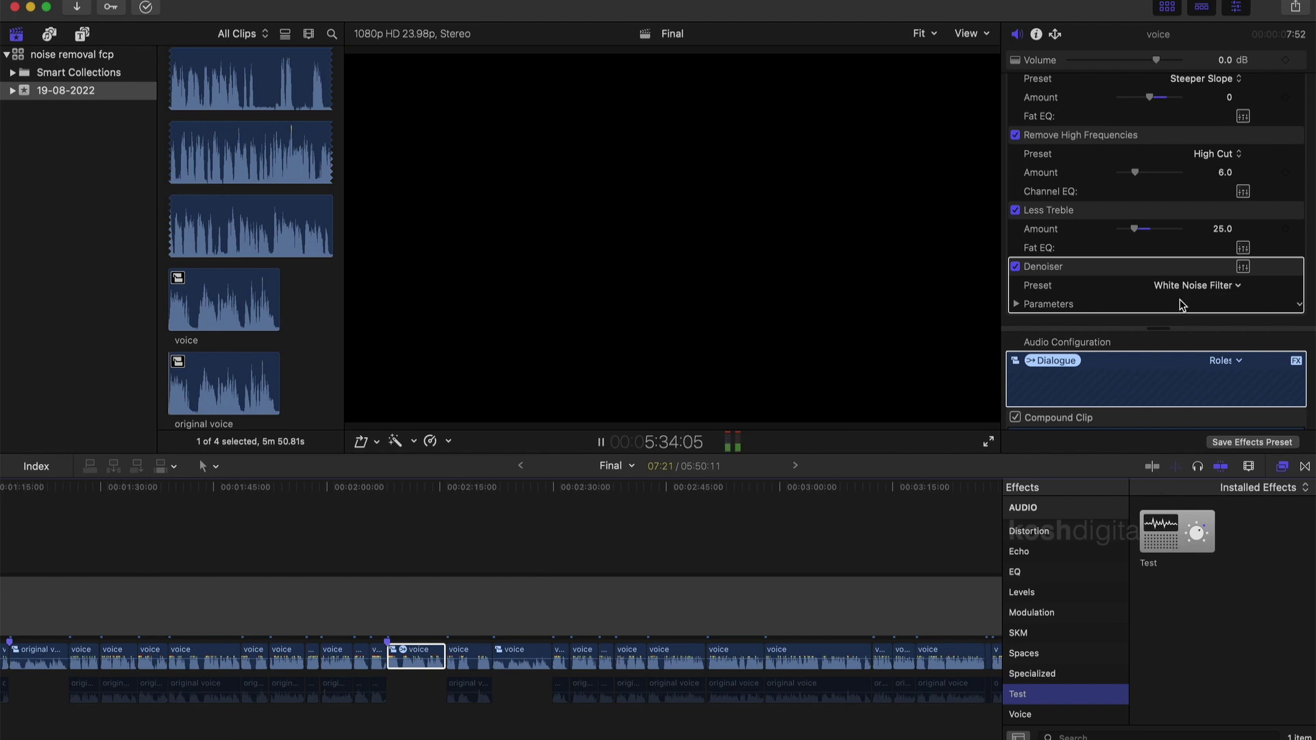
# Step: Scroll the effects browser to view the Test preset in the Test category
pyautogui.scroll(4, 1182, 305)
pyautogui.scroll(-4, 1182, 305)
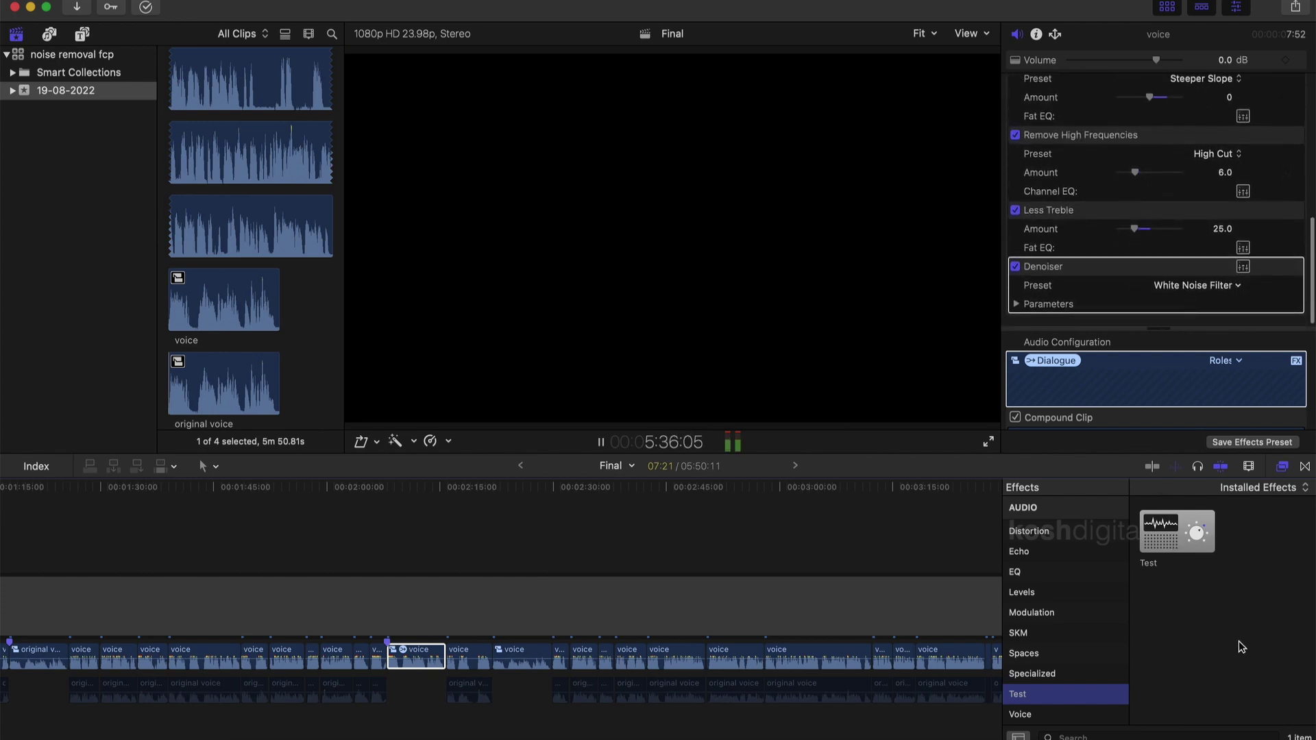